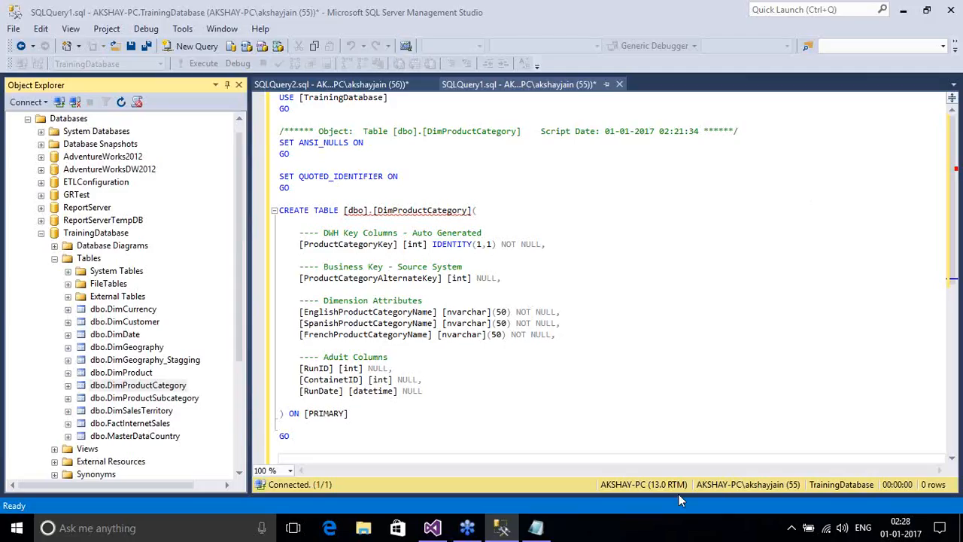
Examine the ProductCategory text file and the key, business key, attribute and audit columns in the DimProductCategory table script
left_click(537, 529)
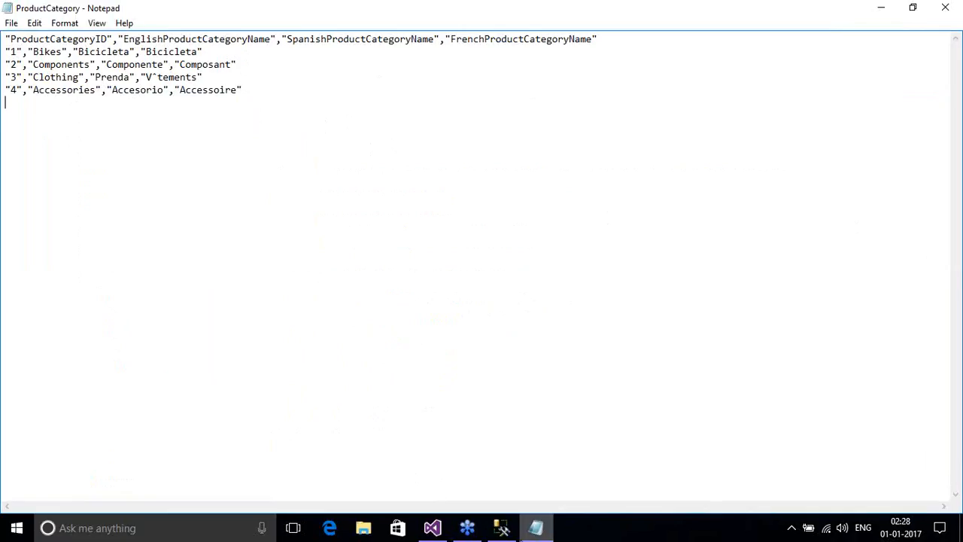
left_click(504, 529)
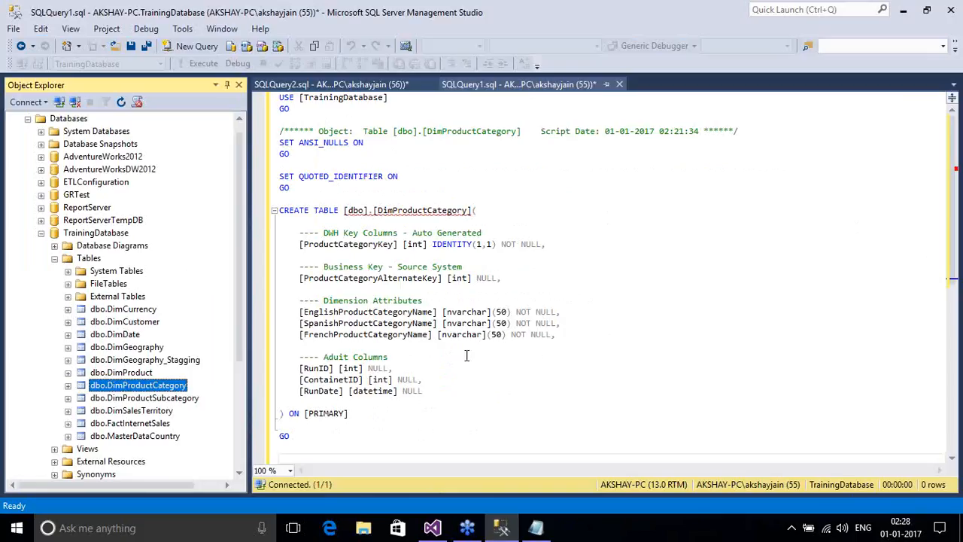
mouse_move(382, 210)
left_click(423, 210)
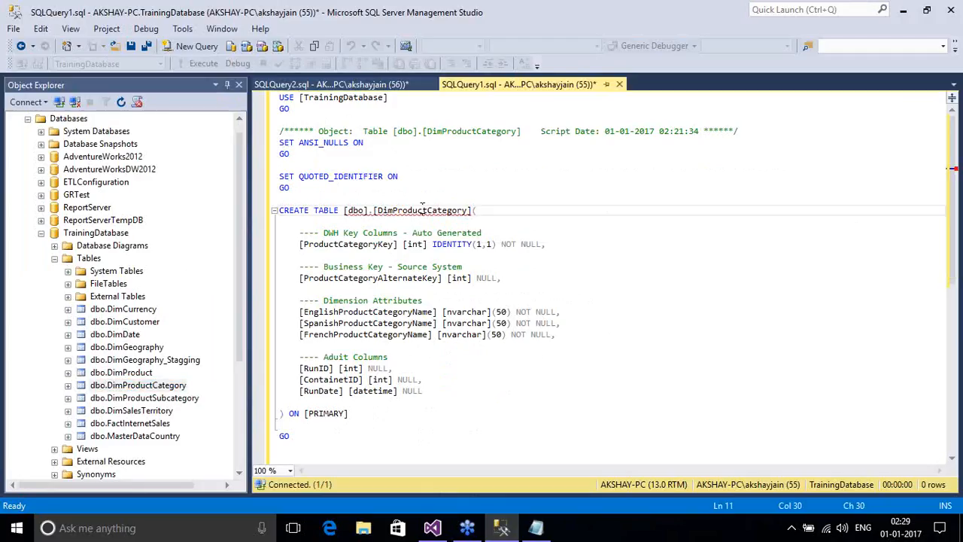
double_click(421, 211)
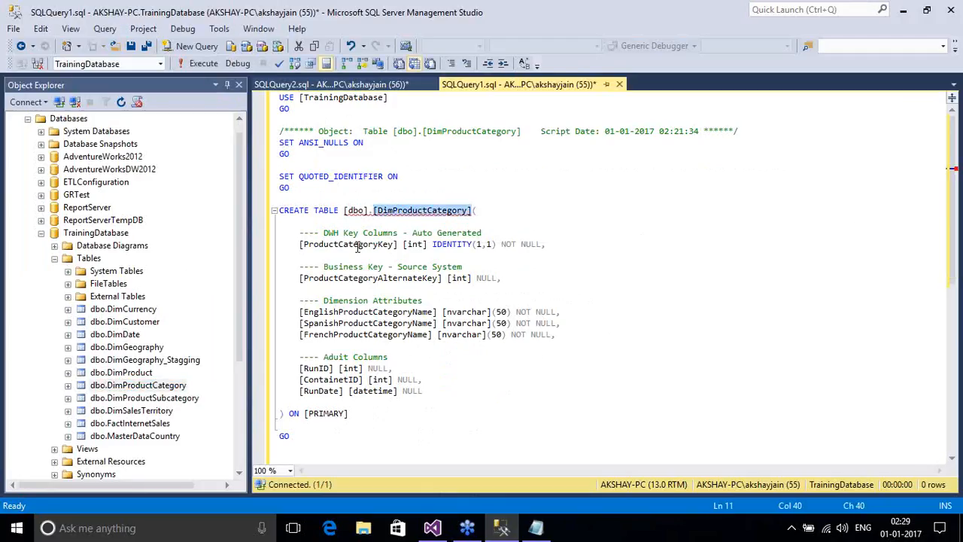
double_click(358, 247)
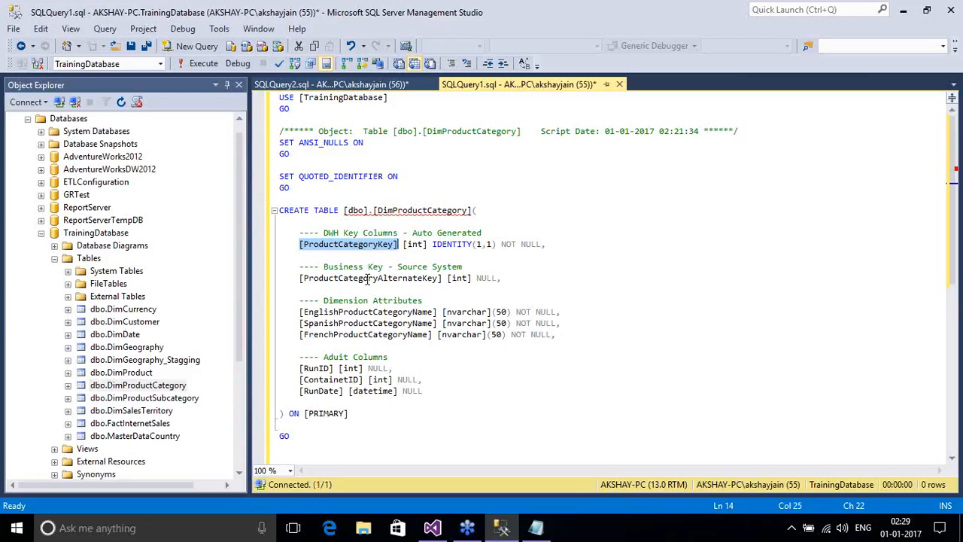
triple_click(367, 278)
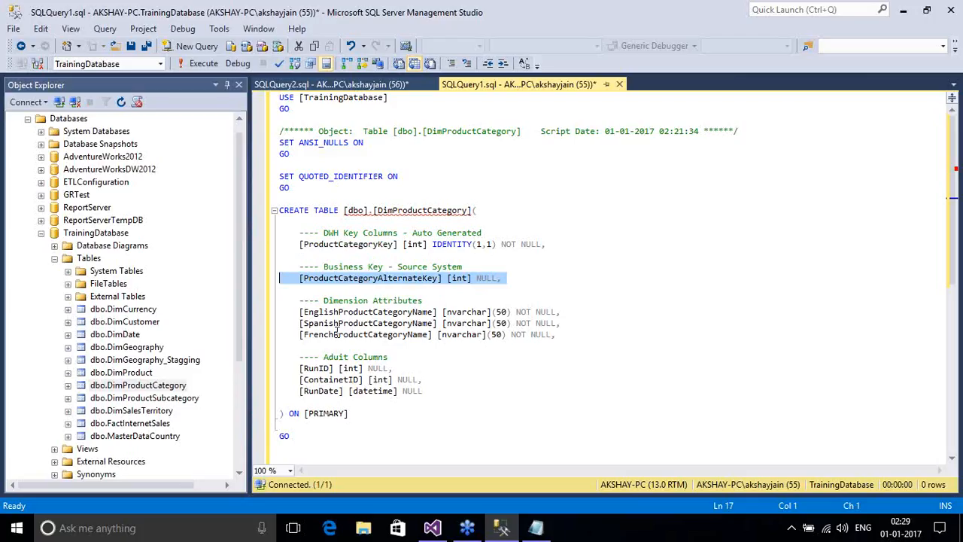
left_click_drag(297, 311, 558, 336)
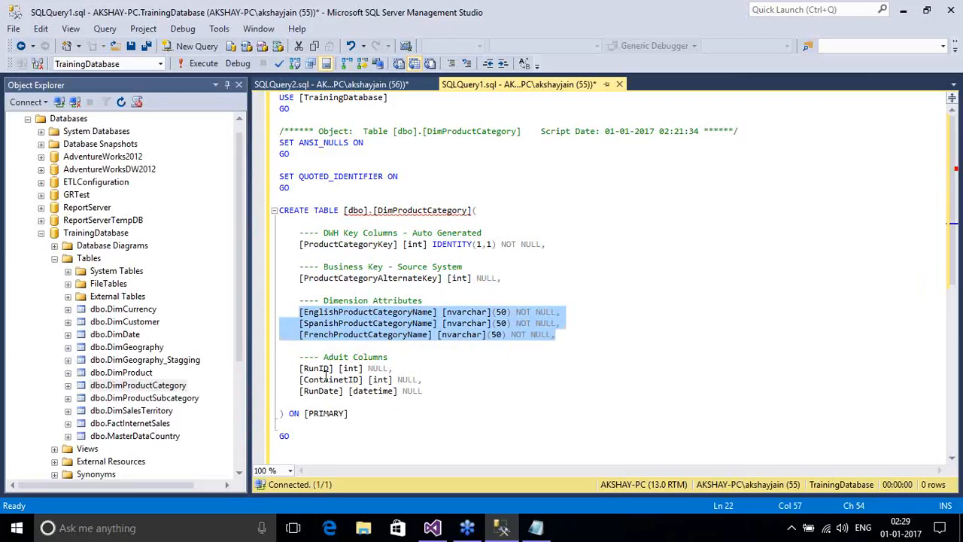
left_click_drag(298, 368, 441, 388)
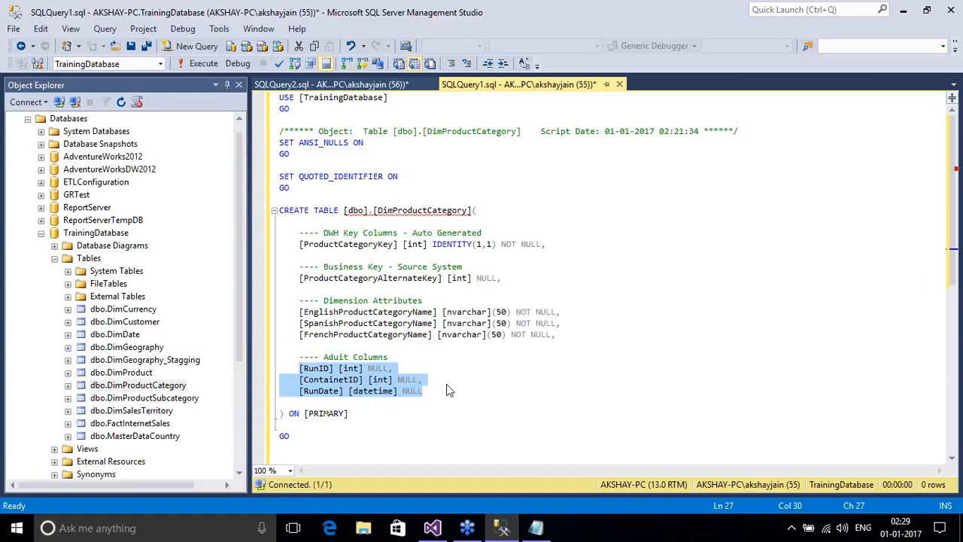
Switch to Notepad, open a new blank document and enter the header row "ID, Name, Dwcription, amount"
mouse_move(539, 529)
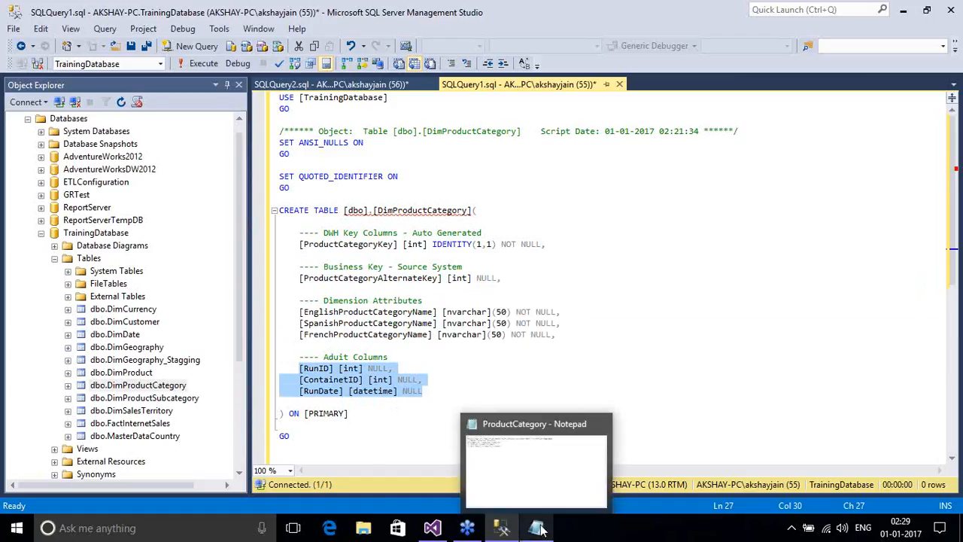
left_click(539, 528)
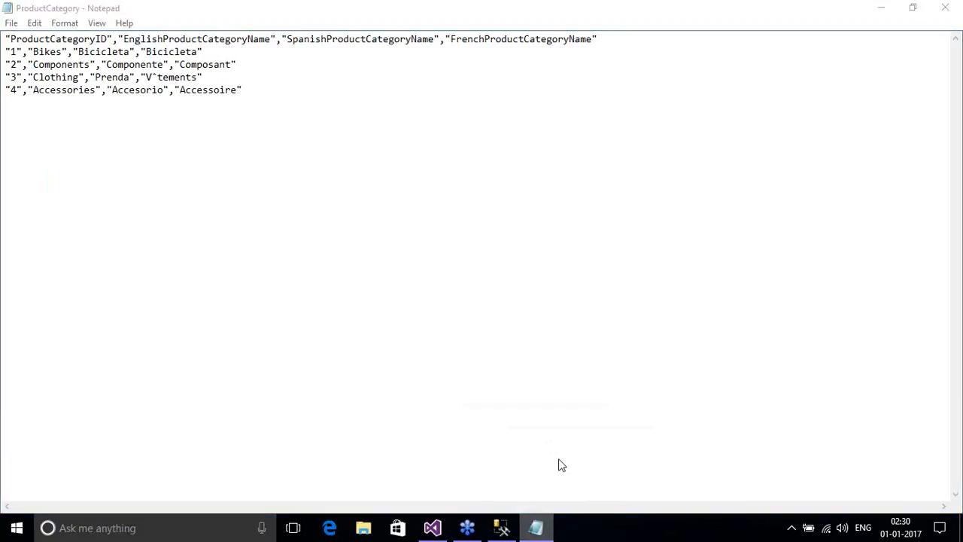
left_click(536, 530)
right_click(536, 530)
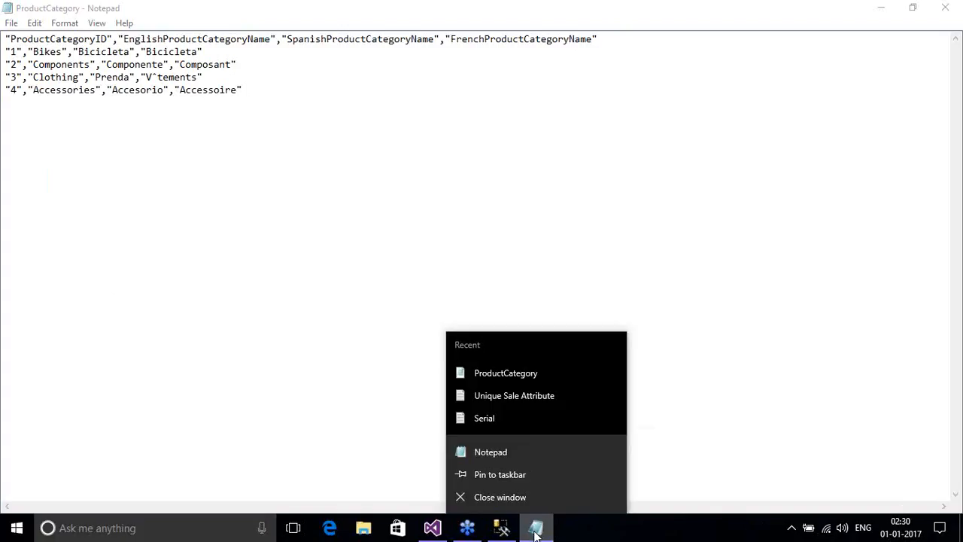
left_click(515, 451)
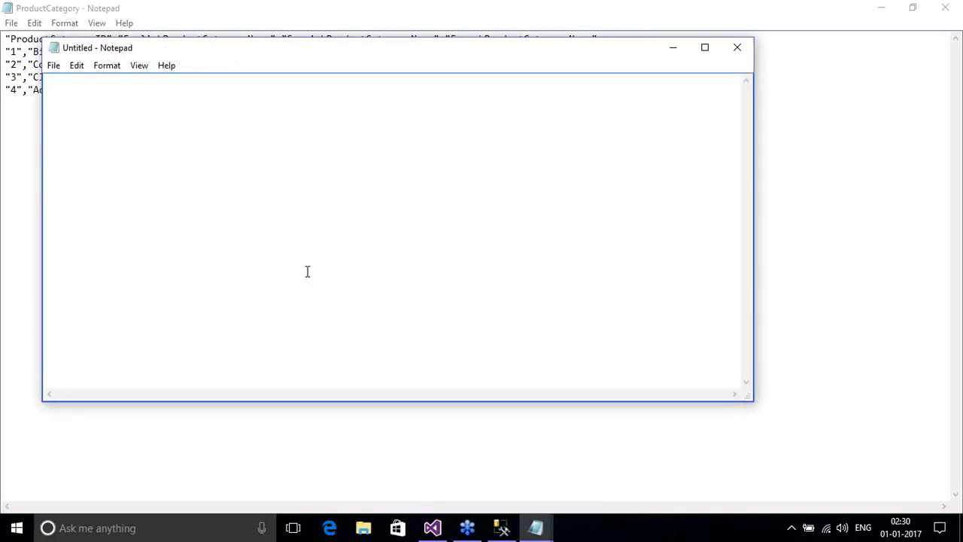
type("ID, Name, Dwcription,")
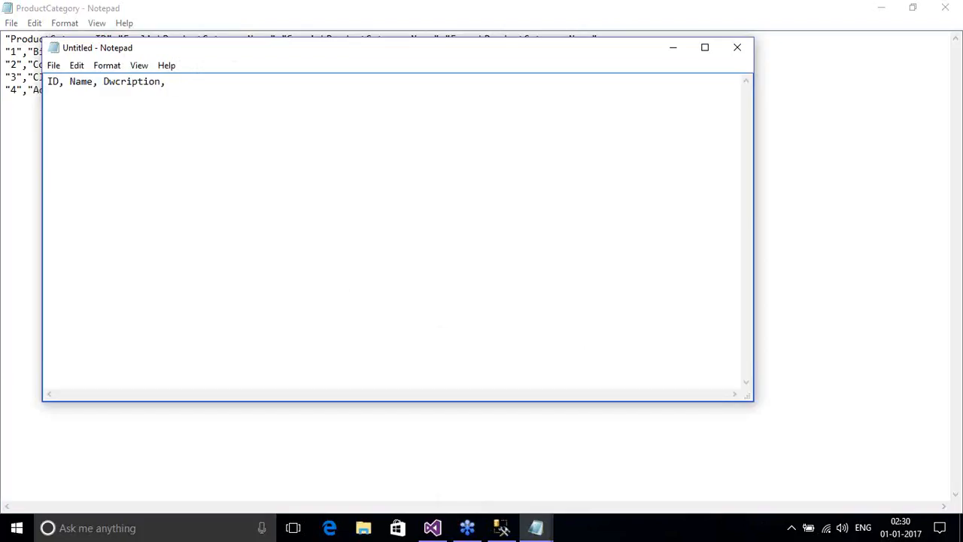
type(" amount")
Add the first record "1, ABC, This is beauty product, 10" below the header row
type("1, ")
type("ABC")
type(", This")
type(" is ")
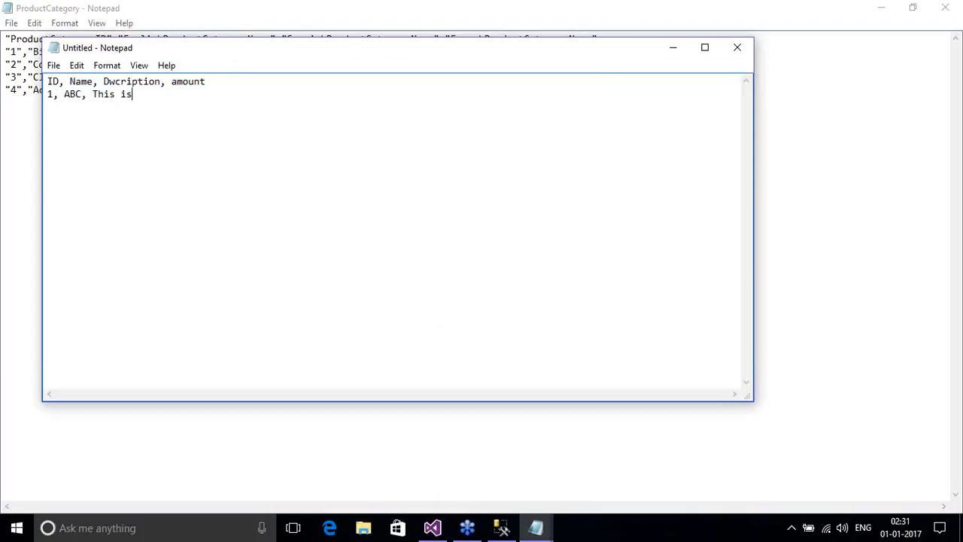
type("beauty product, 10")
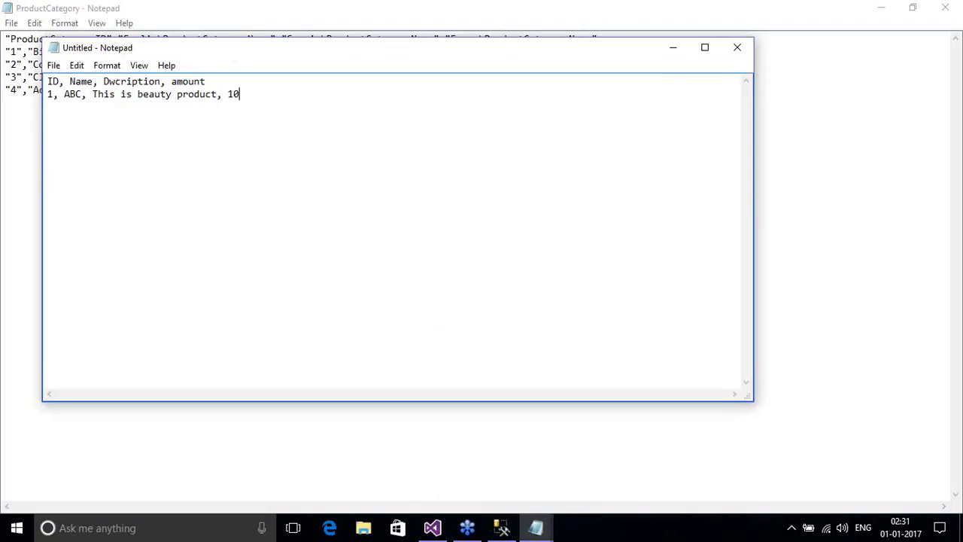
Add a second record "2, XYZ, This is good product. It is used for x,y, and z., 20" on a new line
key("Return")
type("2, XYZ, This is  good")
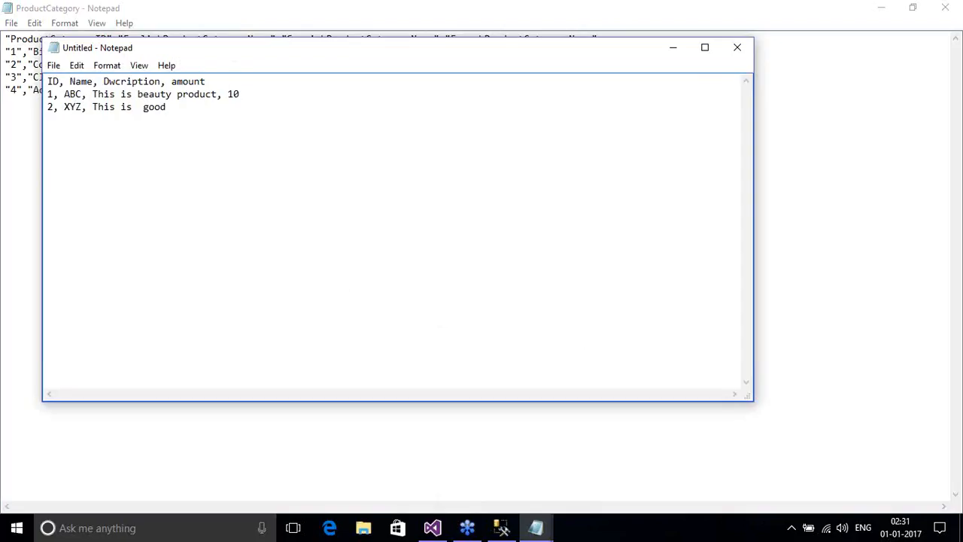
type(" product. It is used for x")
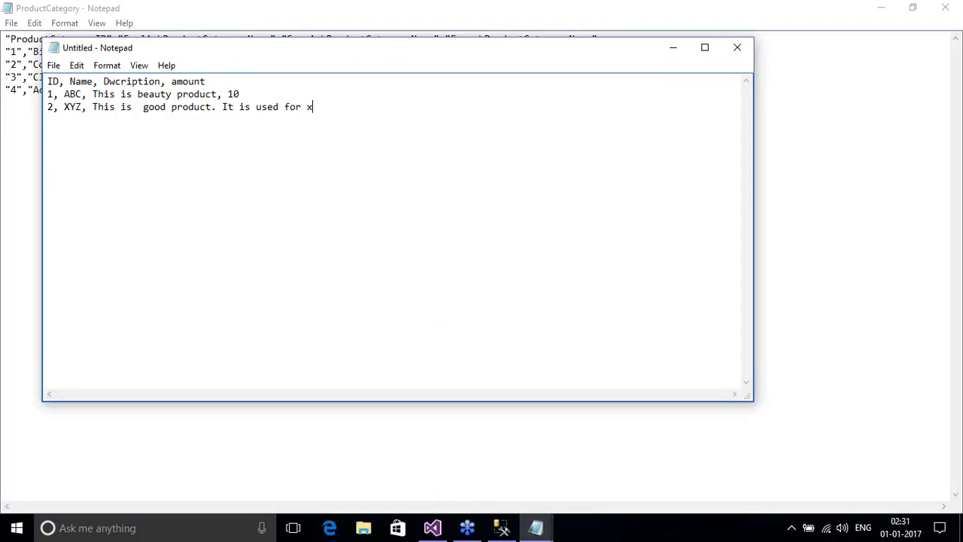
type(",y, and z. 20")
key("Left")
key("Left")
key("Left")
type(",")
Change the third column name in the header row to "Decription"
key("Up")
key("Down")
key("Left")
key("Left")
key("Left")
key("Left")
key("Left")
key("Left")
key("Left")
key("Left")
key("Left")
key("Left")
key("Left")
key("Left")
key("Left")
key("Left")
key("Left")
key("Left")
key("Left")
key("Right")
key("Right")
key("Right")
key("Up")
key("Right")
key("Right")
key("BackSpace")
type("e")
Examine the second record's description text up to its first embedded comma
key("Left")
key("Left")
key("Left")
key("Left")
key("Left")
key("Left")
key("Left")
key("Left")
key("Left")
key("Left")
key("Left")
key("Left")
key("Down")
left_click(48, 107)
key("Right")
key("Right")
left_click_drag(92, 107, 313, 106)
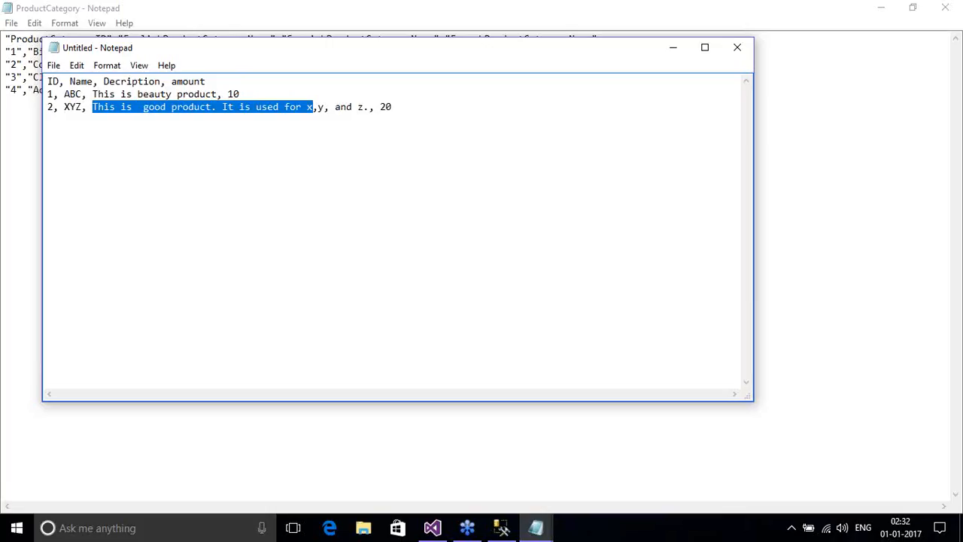
Insert an opening double quote at the start of the header row and both records
left_click(240, 94)
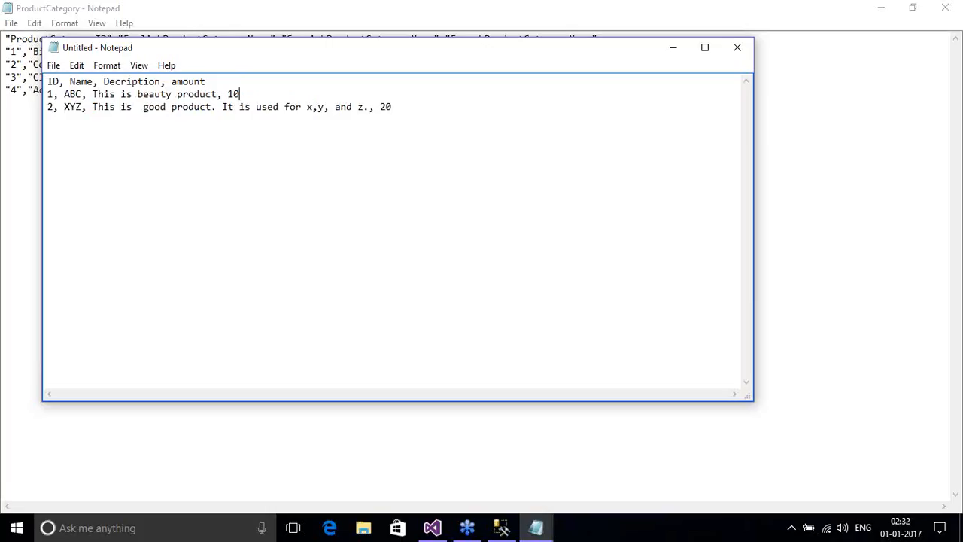
left_click(200, 81)
left_click(194, 81)
left_click(81, 81)
left_click(47, 81)
type("\"")
left_click(53, 94)
type("\"")
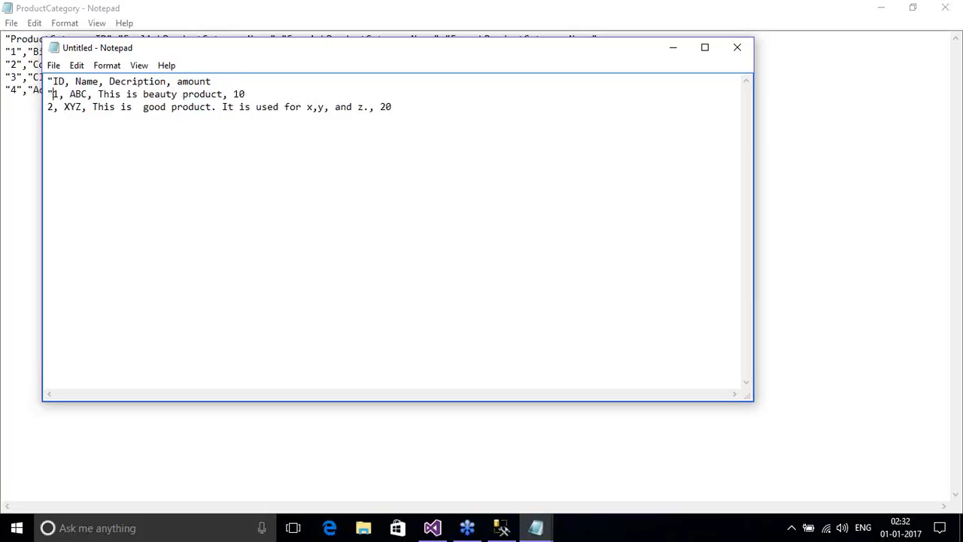
key("Down")
type("\"")
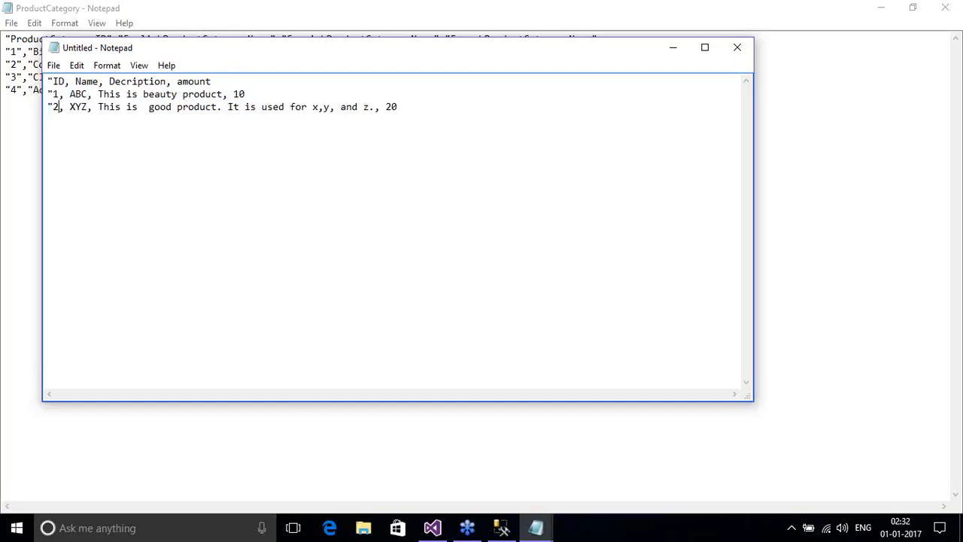
Replace every comma followed by a space with ", " enclosed by double quotes on both sides throughout the document
key("shift+Right")
key("shift+Right")
key("ctrl+h")
type(",")
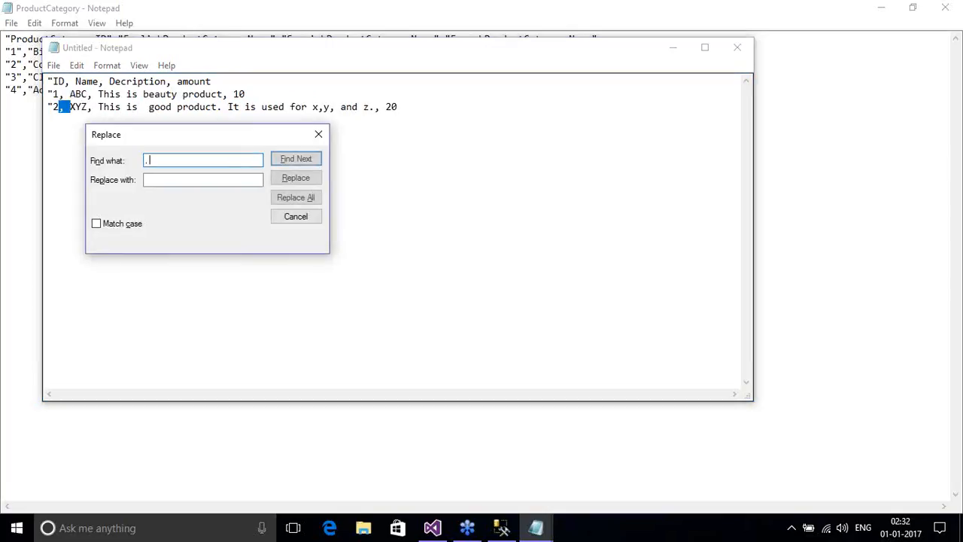
key("Tab")
type("\",\"")
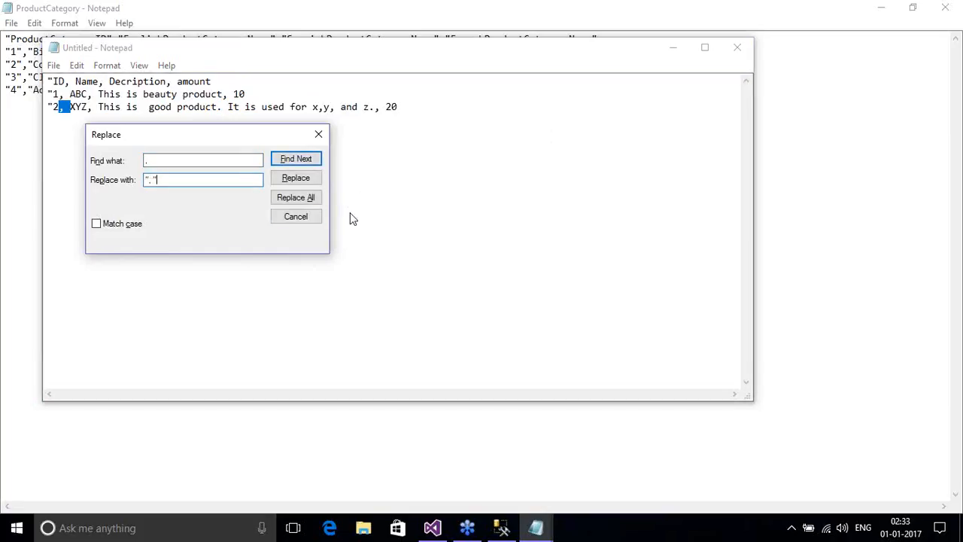
left_click(298, 200)
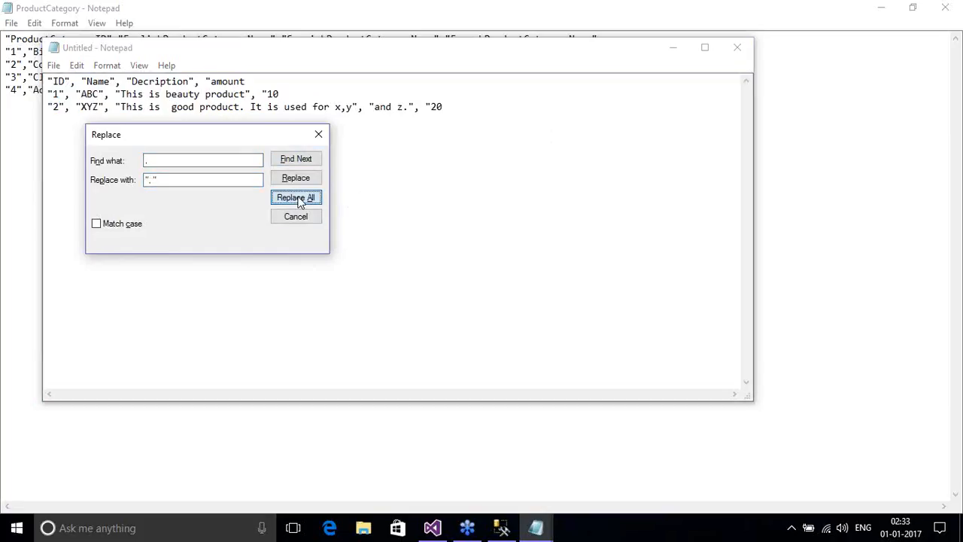
left_click(318, 134)
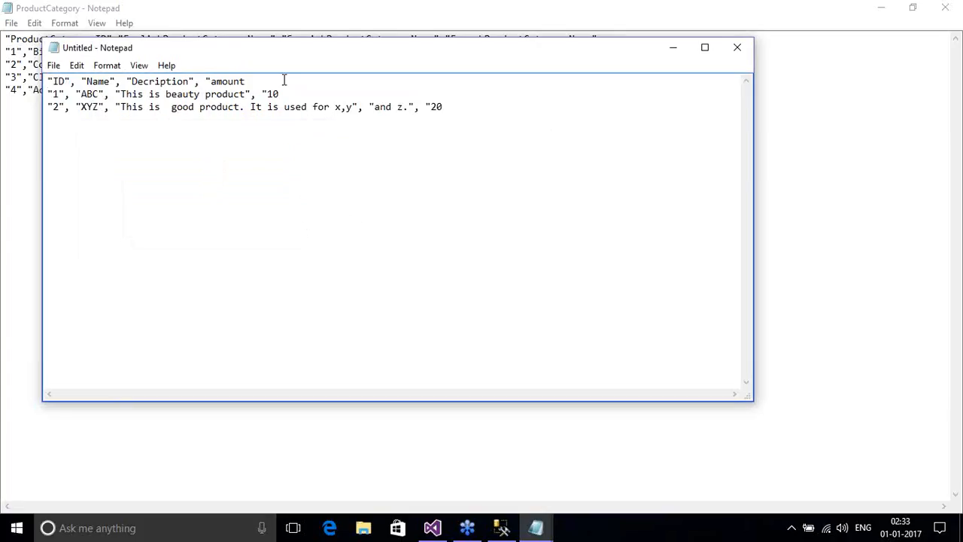
Add a closing double quote at the end of the header row and both records
type("\"")
left_click(309, 95)
type("\"")
left_click(454, 107)
type("\"")
Remove the extra quotes and comma inside the second record's description so it reads "x,y and z."
key("Left")
key("Left")
key("Left")
key("Left")
key("Left")
key("Left")
key("Left")
key("Delete")
key("Delete")
key("BackSpace")
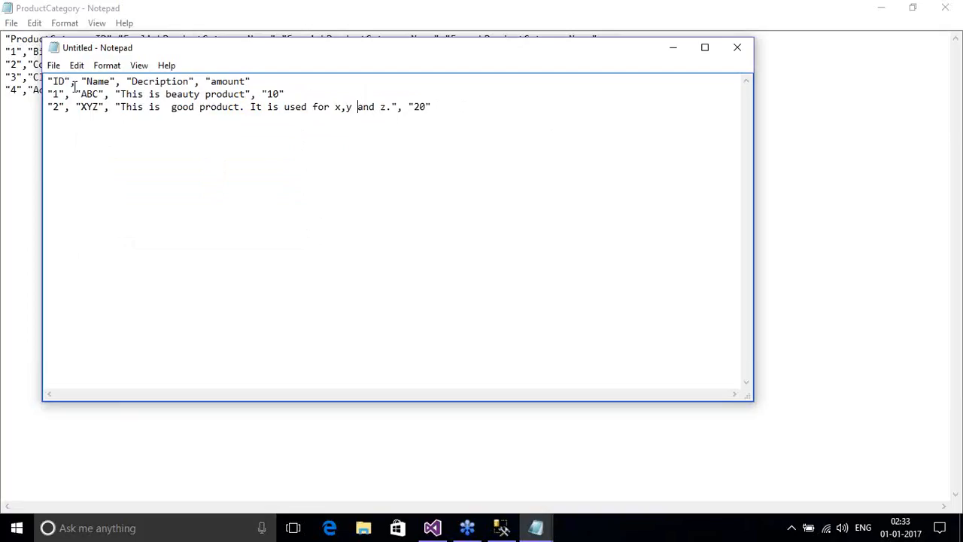
Highlight the delimiter between the ID and Name columns, and close the untitled document without saving it
left_click_drag(69, 81, 87, 81)
left_click(736, 49)
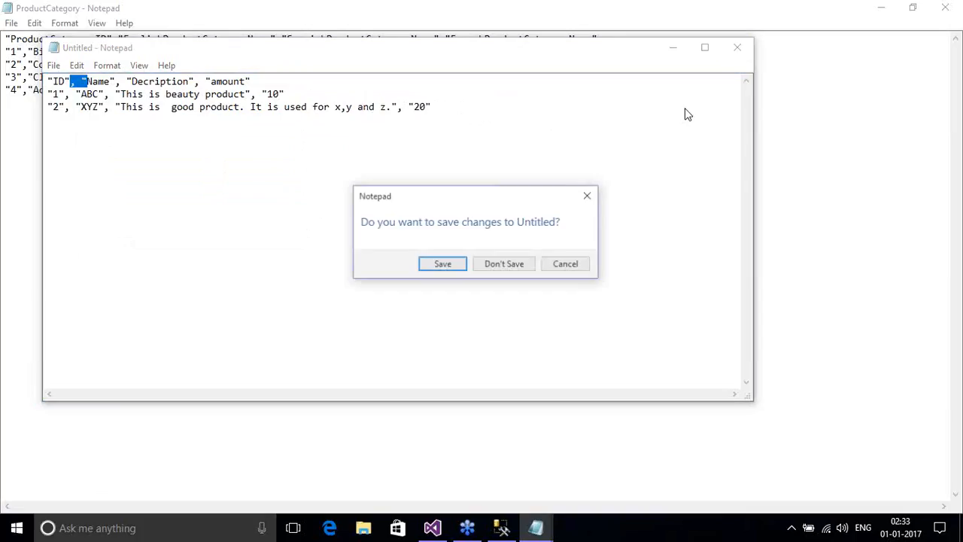
left_click(514, 271)
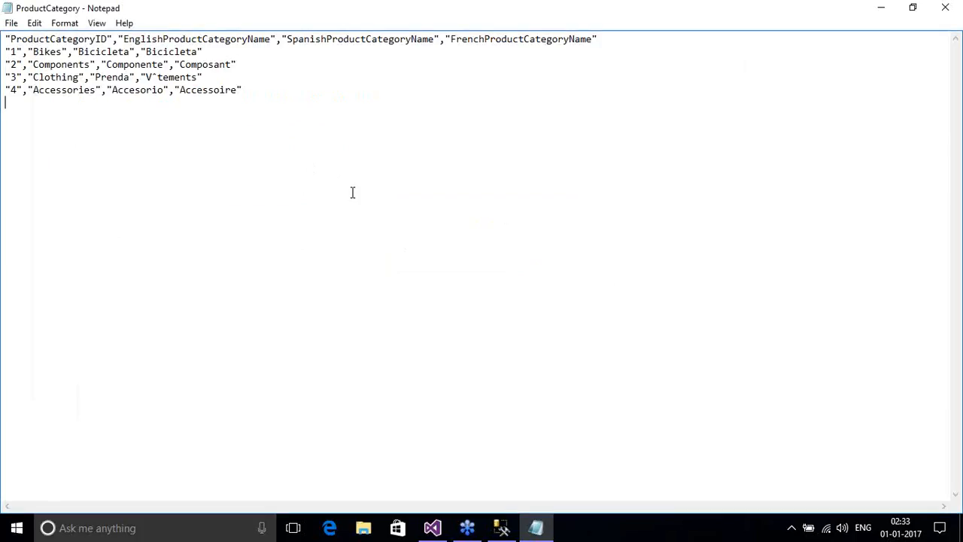
Switch to Visual Studio and open the dialog for adding a new item to the SSIS Tutorial project
left_click(437, 529)
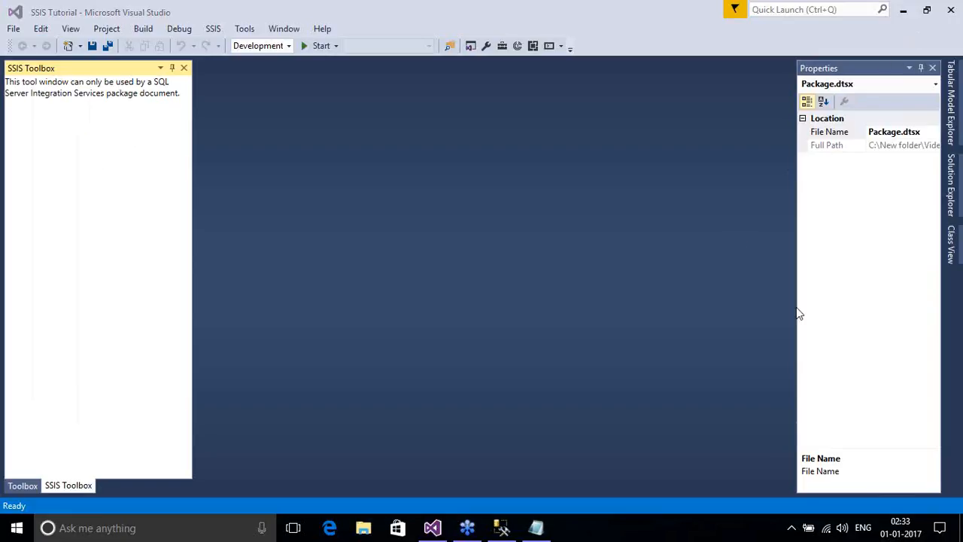
left_click(951, 181)
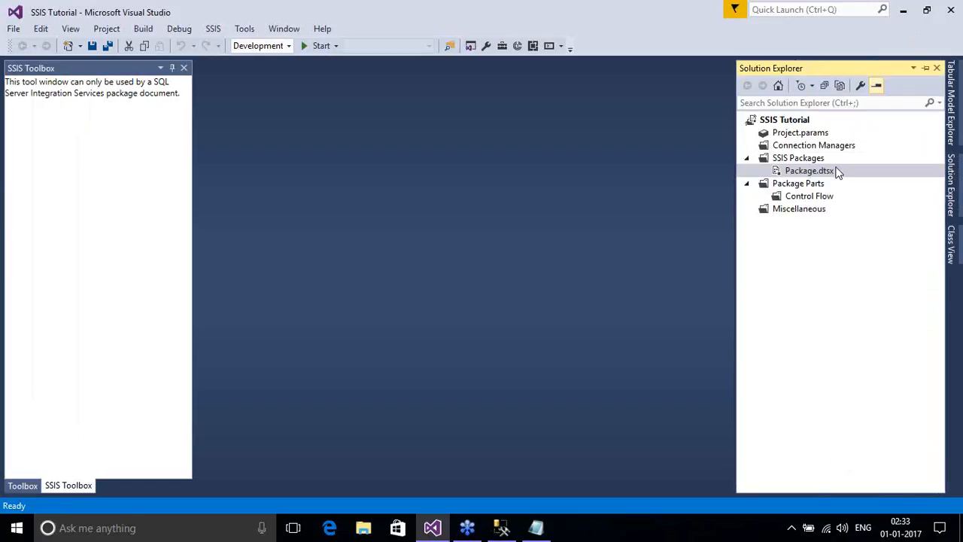
left_click(775, 125)
right_click(776, 125)
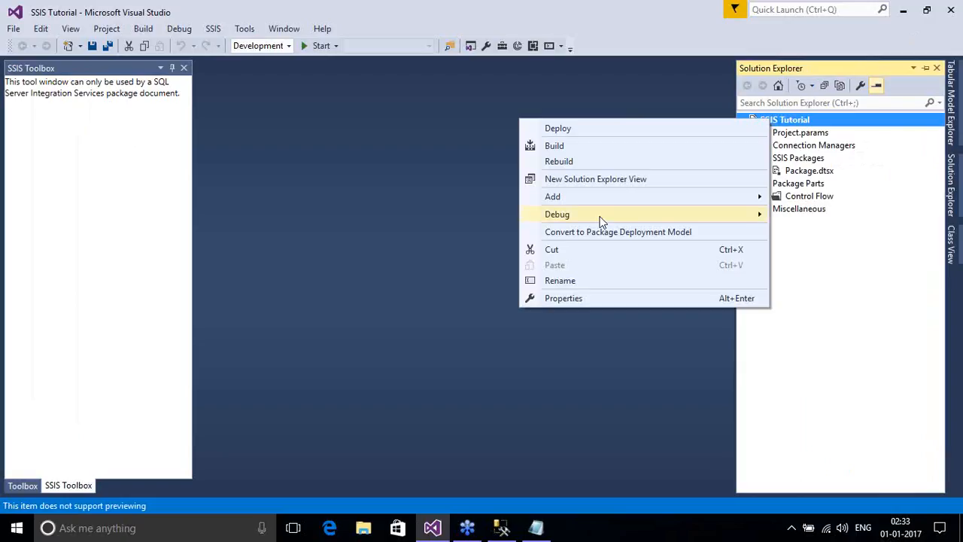
mouse_move(602, 204)
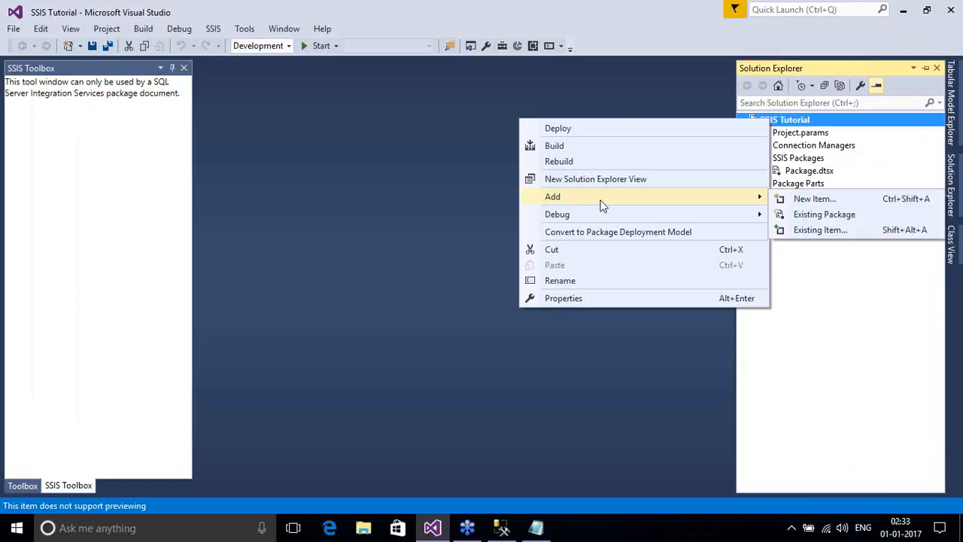
left_click(825, 201)
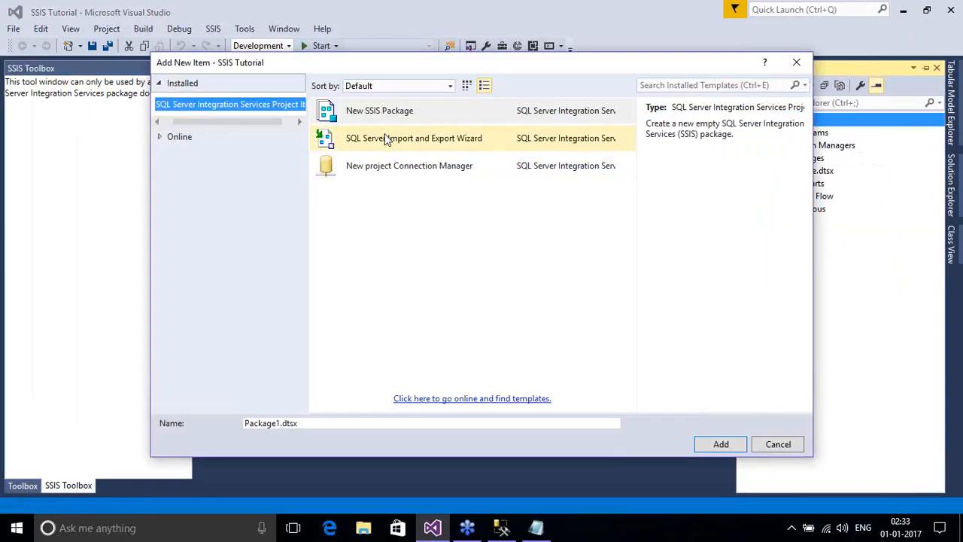
Add a new SSIS package named FlatFileLoad.dtsx and set it as the startup object
left_click(387, 115)
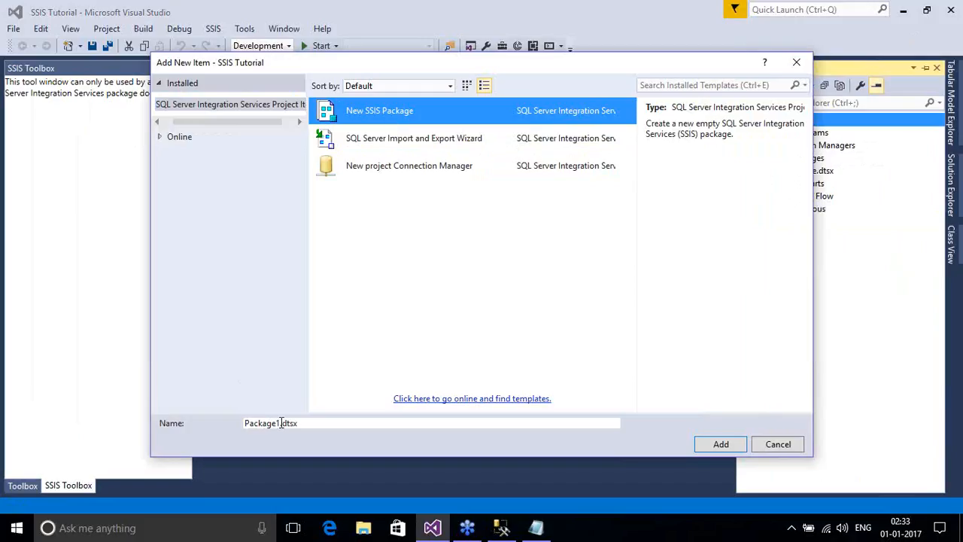
left_click_drag(279, 423, 243, 426)
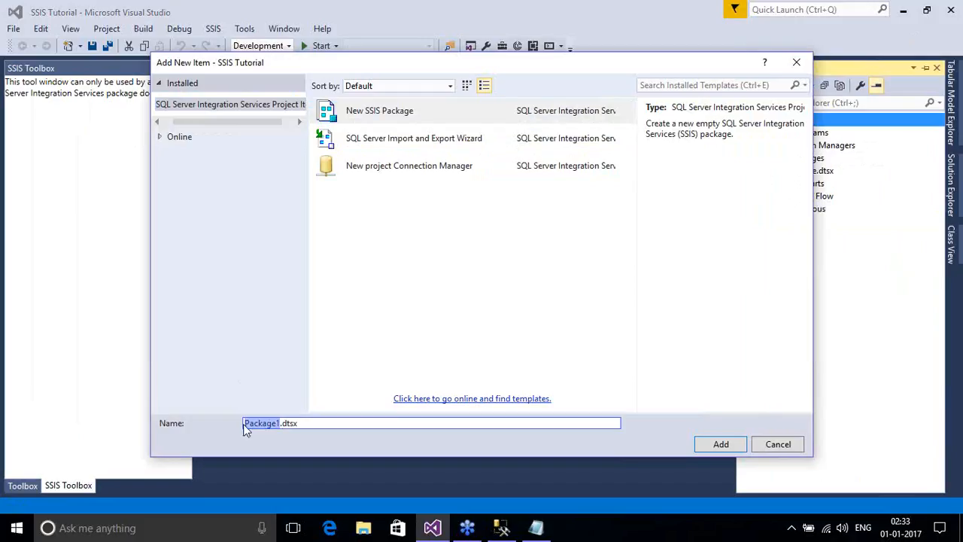
type("FlatFileLOad")
left_click(773, 434)
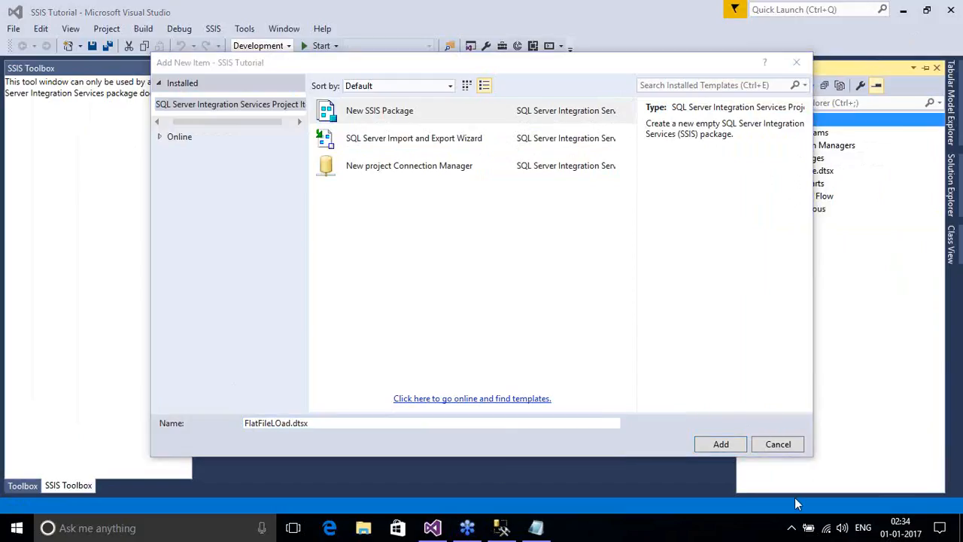
left_click(281, 423)
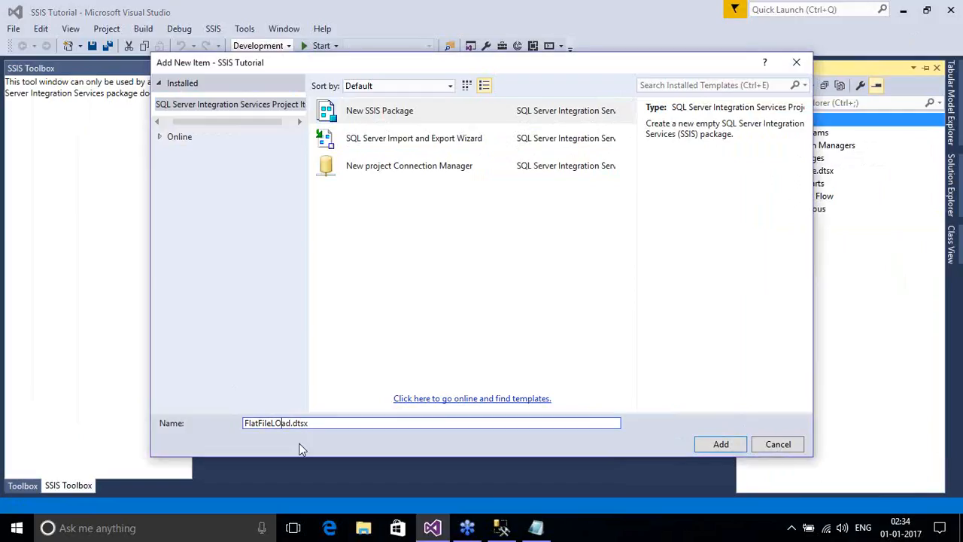
key("BackSpace")
type("o")
left_click(720, 444)
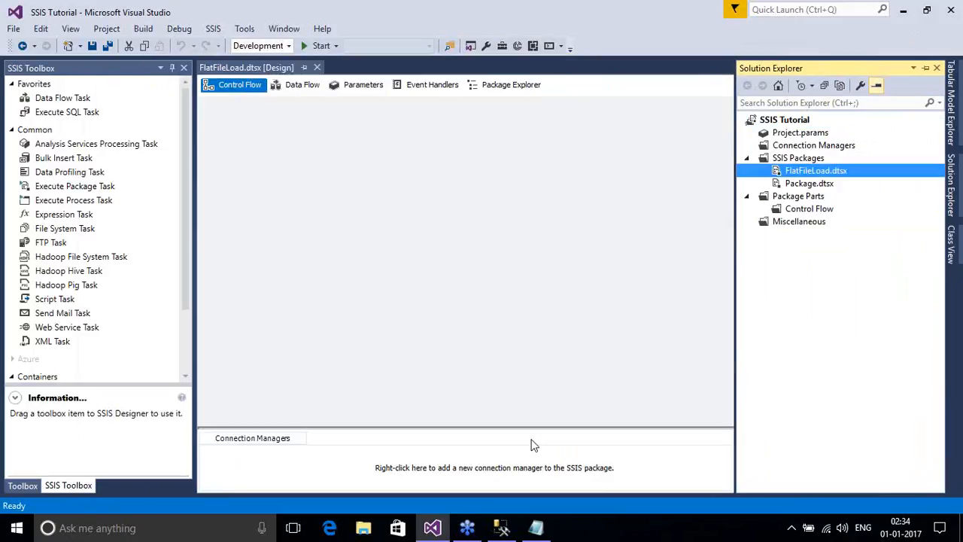
right_click(805, 172)
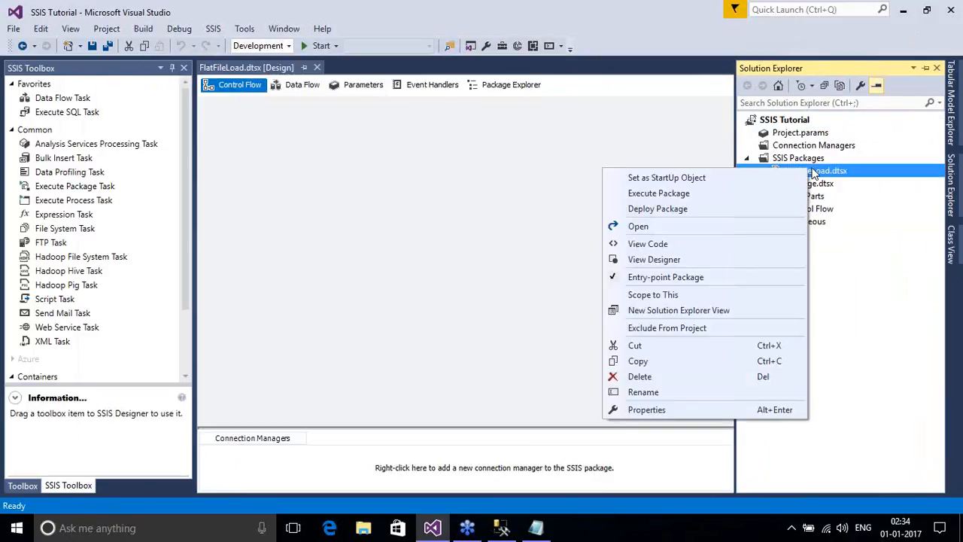
left_click(696, 177)
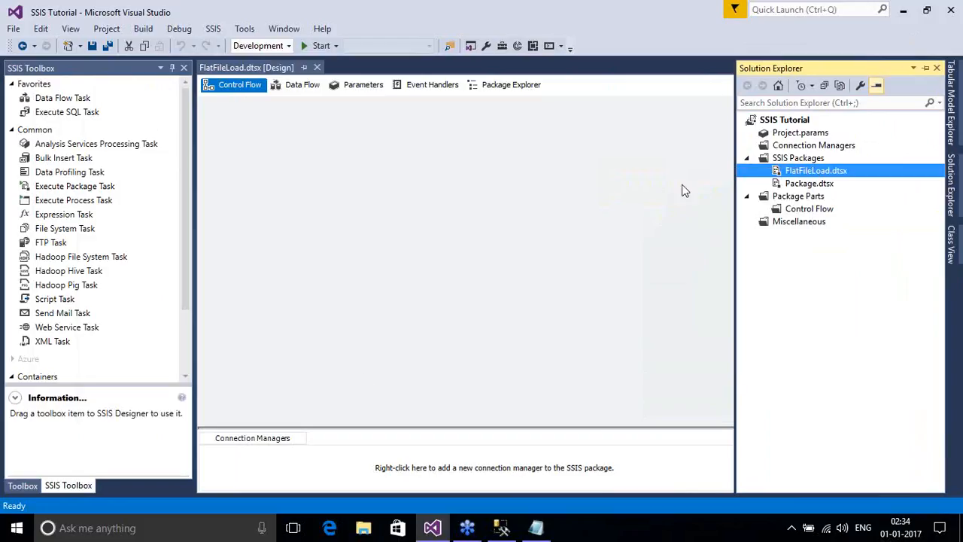
Start a new flat file connection for the package and browse for its source in the ProductFlatFiles folder within Desktop\Material
left_click(325, 474)
right_click(325, 475)
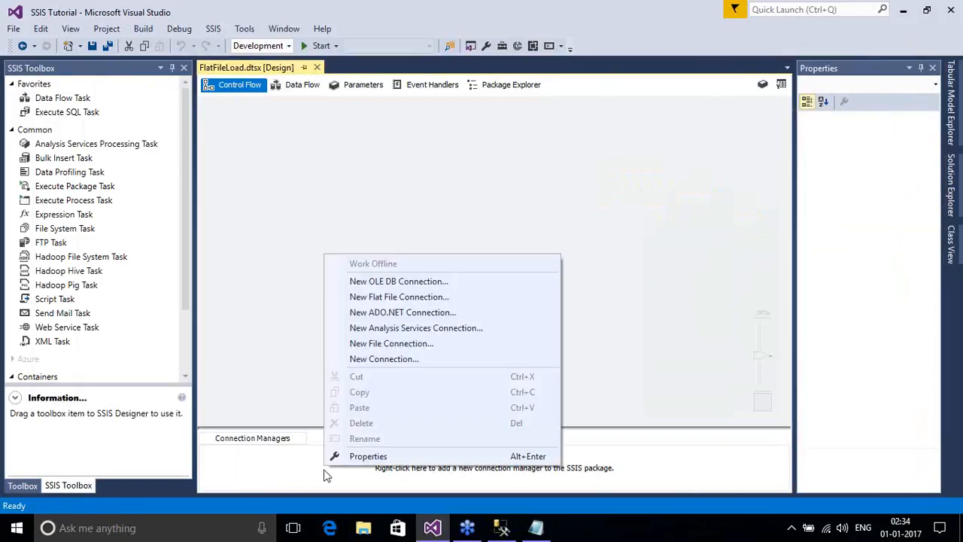
left_click(419, 298)
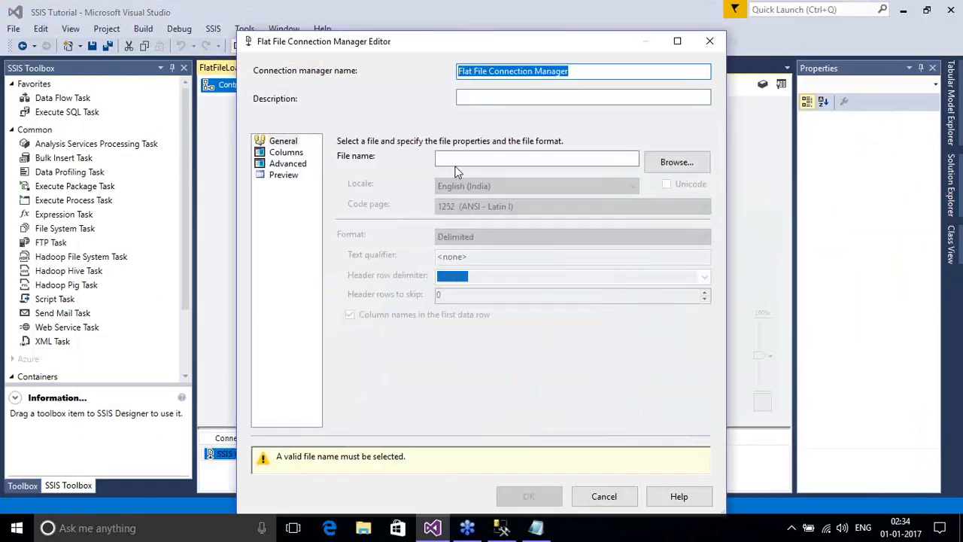
left_click(665, 164)
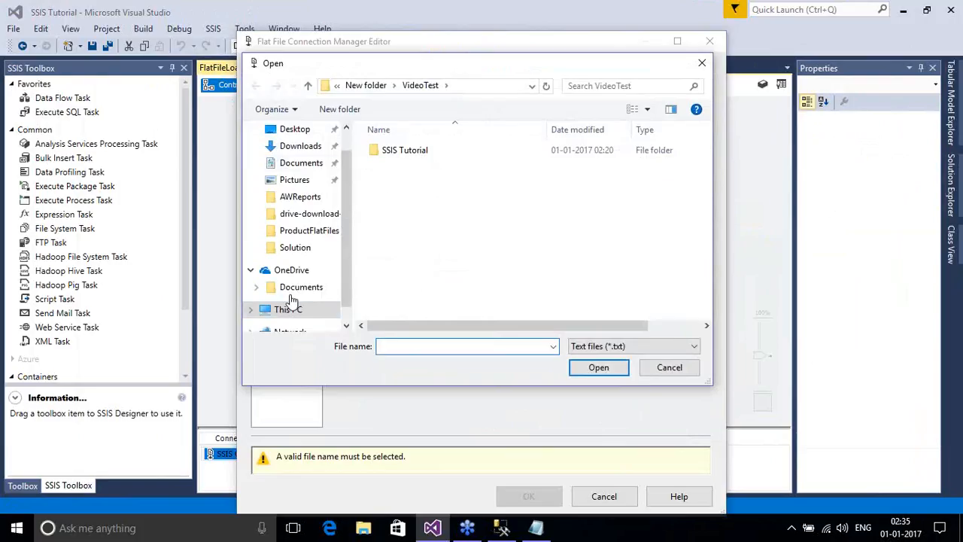
left_click(301, 134)
double_click(391, 155)
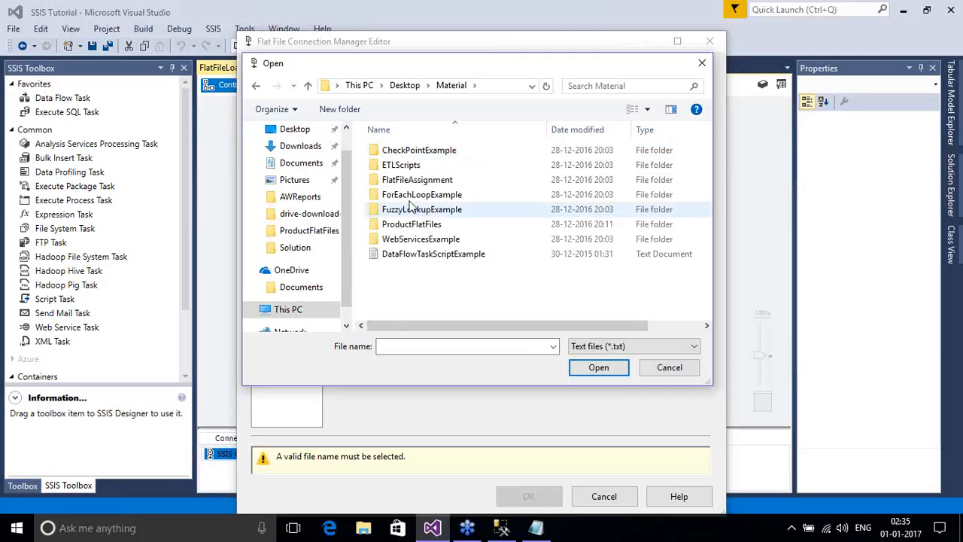
double_click(412, 226)
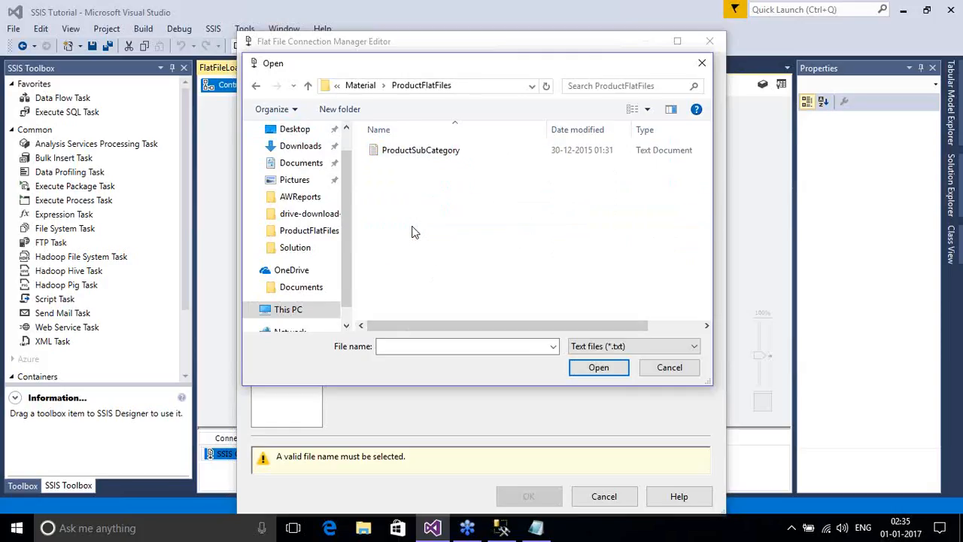
left_click(602, 351)
left_click(512, 242)
left_click(598, 348)
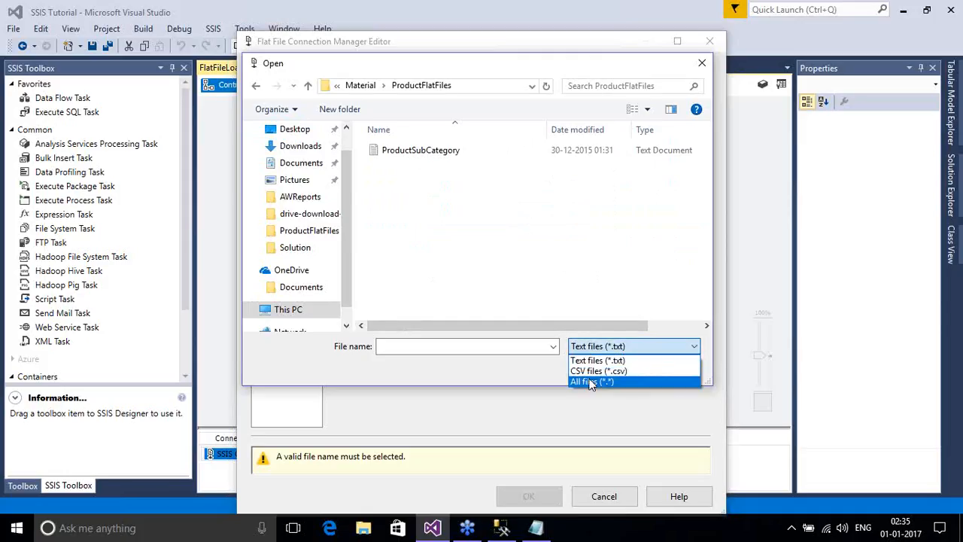
left_click(592, 376)
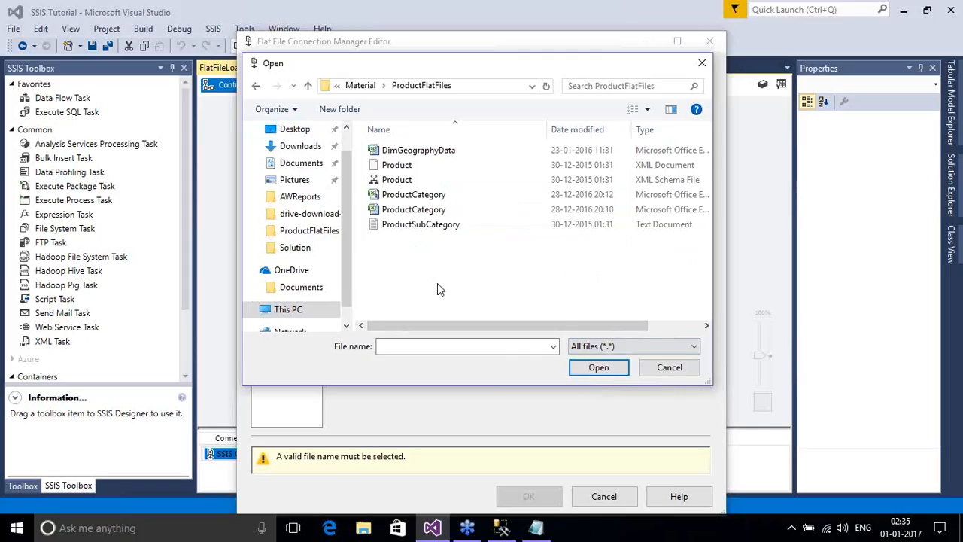
left_click(422, 199)
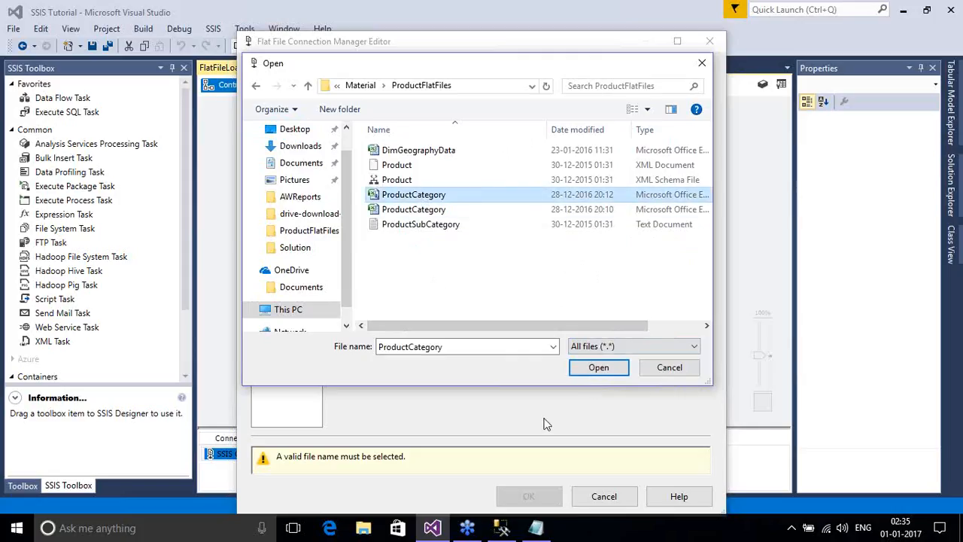
left_click(599, 369)
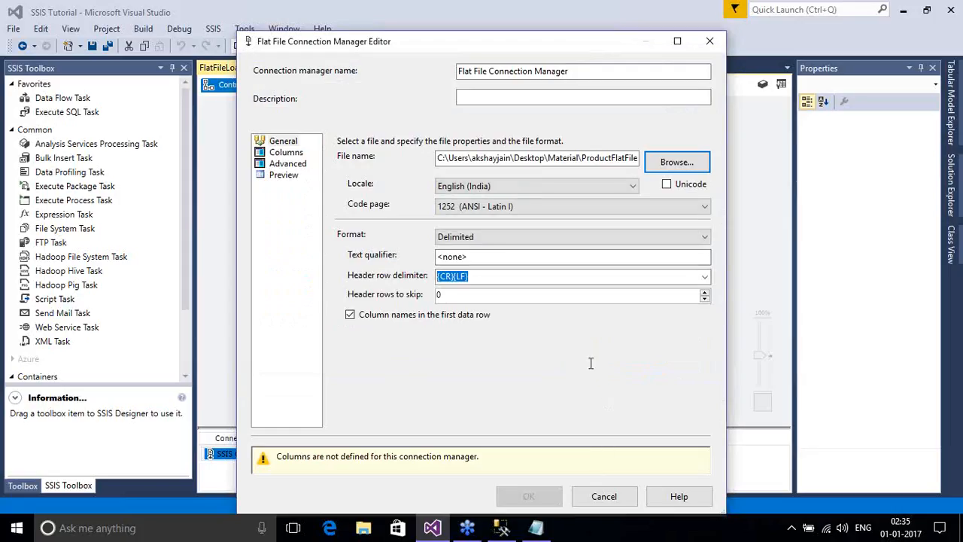
Set the connection's text qualifier to a double quote (") and check the parsed columns
left_click(479, 259)
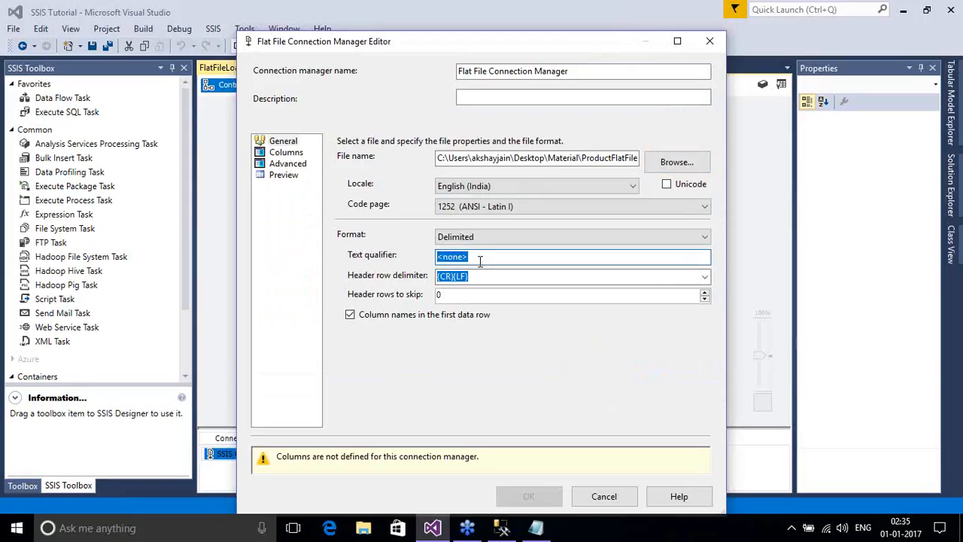
type("\"")
left_click(295, 154)
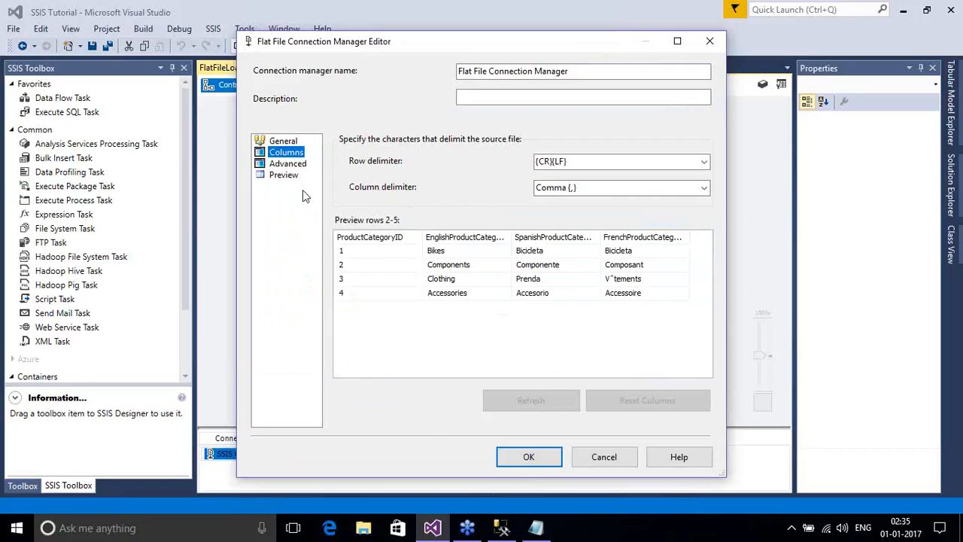
In the advanced column properties, set the data type of ProductCategoryID to four-byte signed integer [DT_I4]
left_click(290, 164)
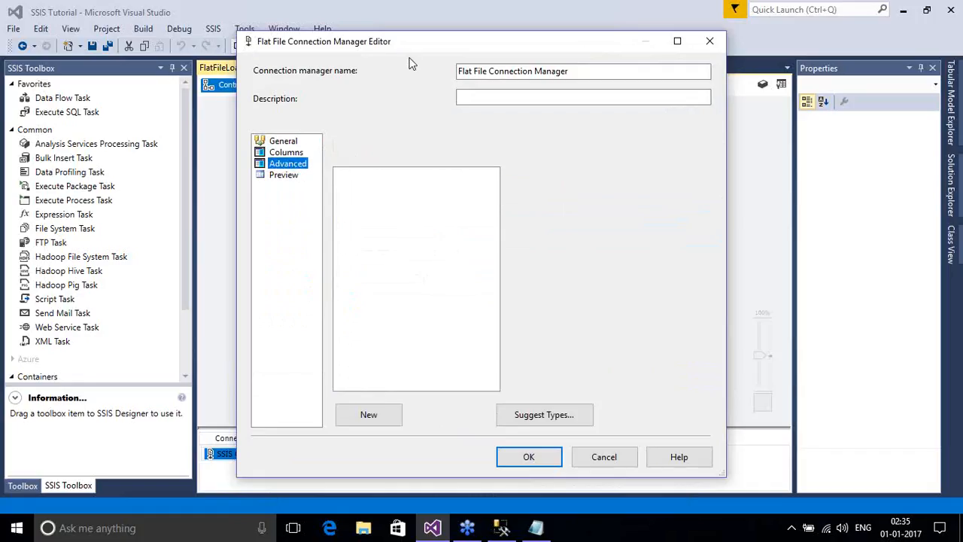
left_click_drag(391, 47, 245, 25)
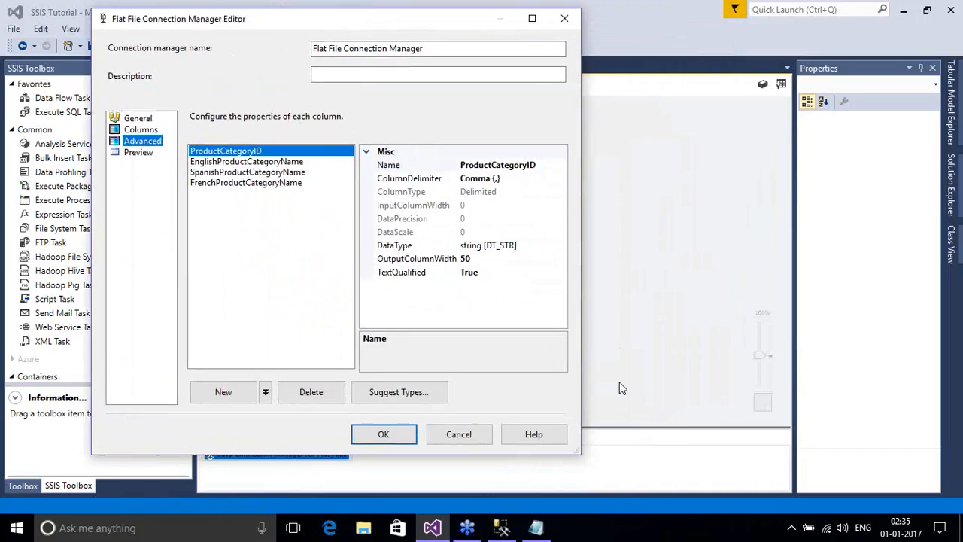
left_click_drag(579, 455, 843, 451)
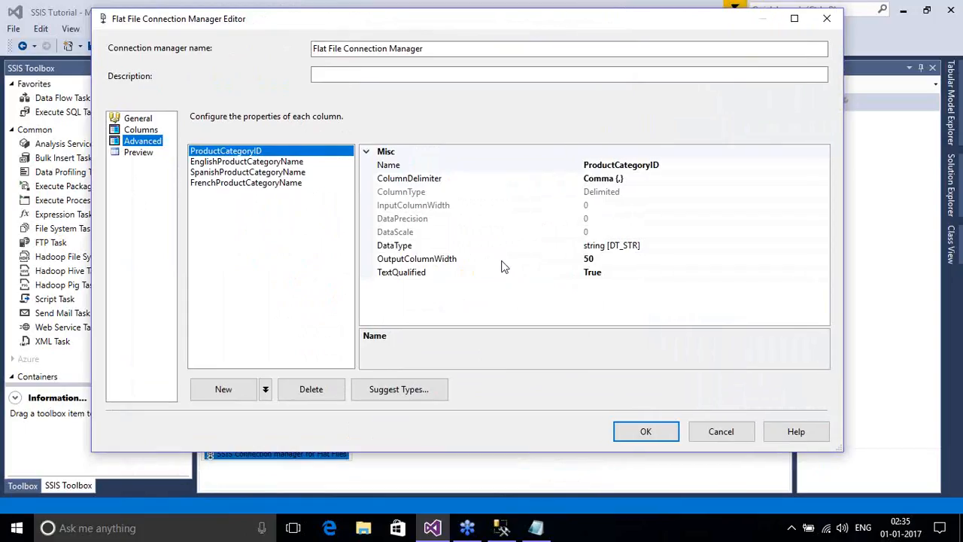
left_click(357, 231)
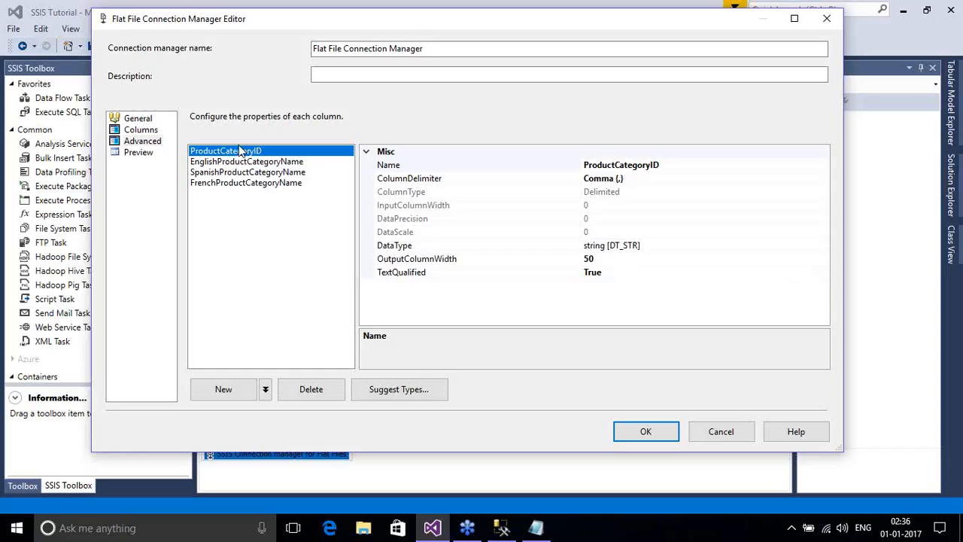
left_click(823, 247)
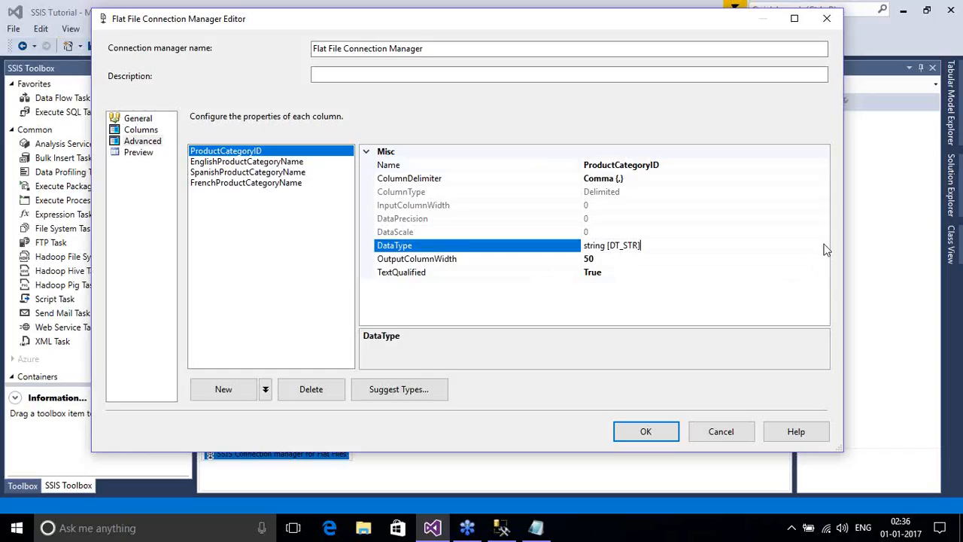
left_click(824, 247)
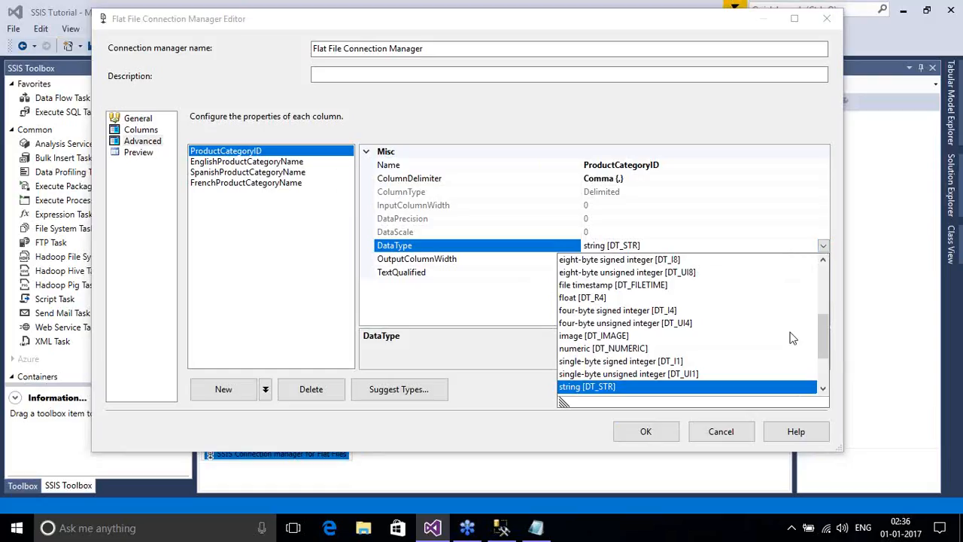
mouse_move(822, 334)
left_mouse_down()
mouse_move(822, 357)
mouse_move(825, 332)
left_mouse_up()
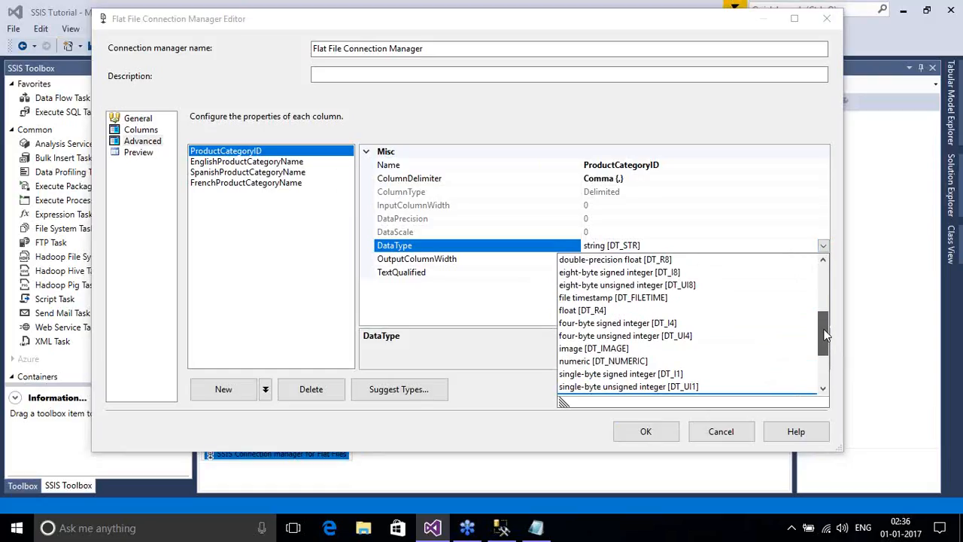
left_click(665, 323)
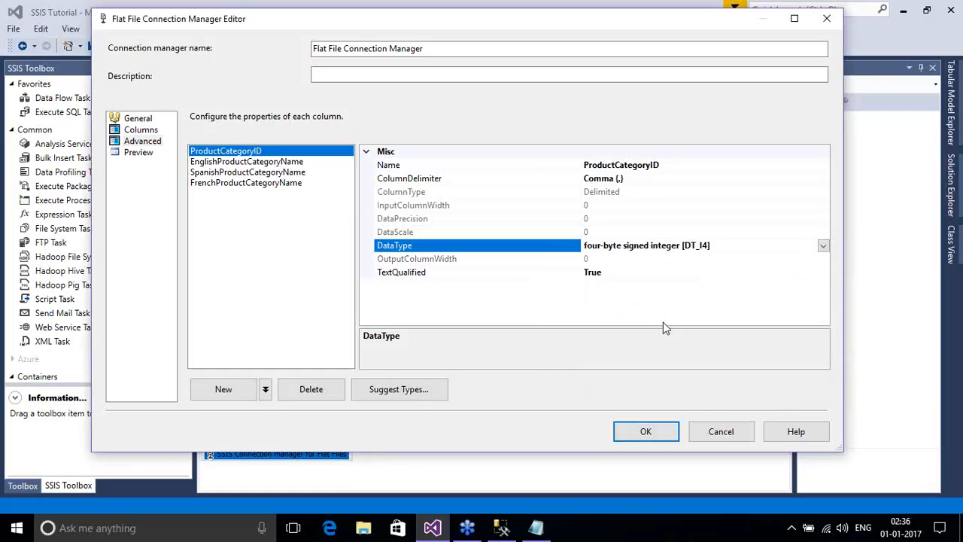
Set the data type of the English, Spanish and French ProductCategoryName columns to Unicode string [DT_WSTR]
left_click(266, 162)
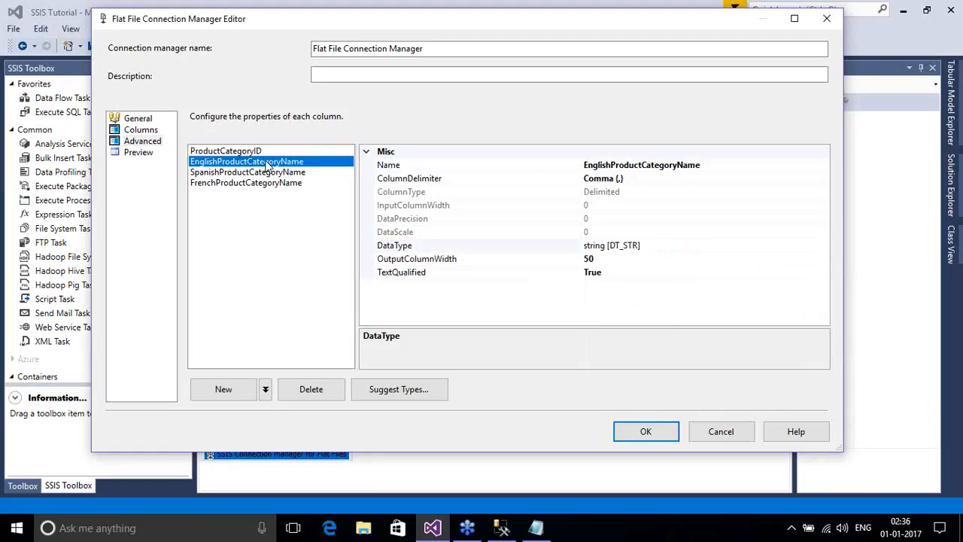
key("shift+Down")
key("shift+Down")
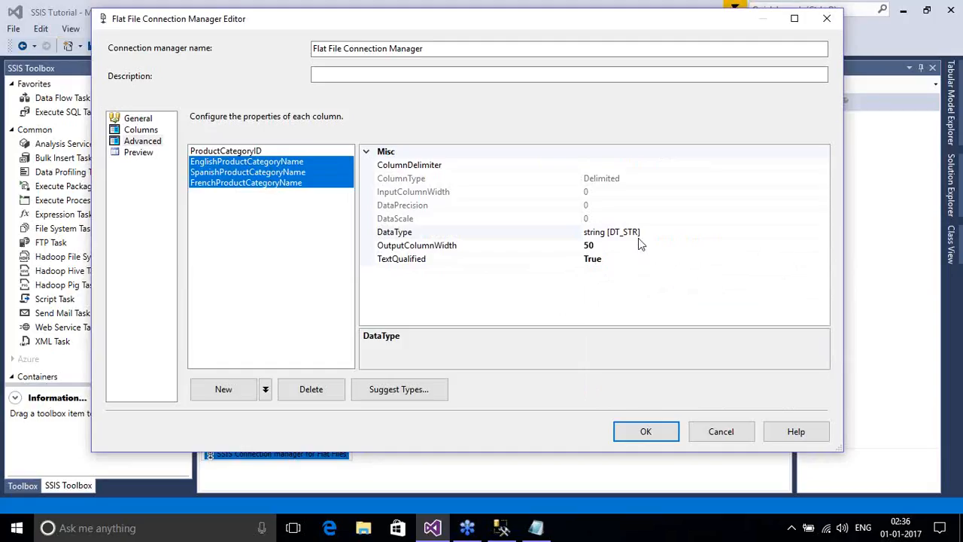
left_click(823, 234)
left_click(822, 234)
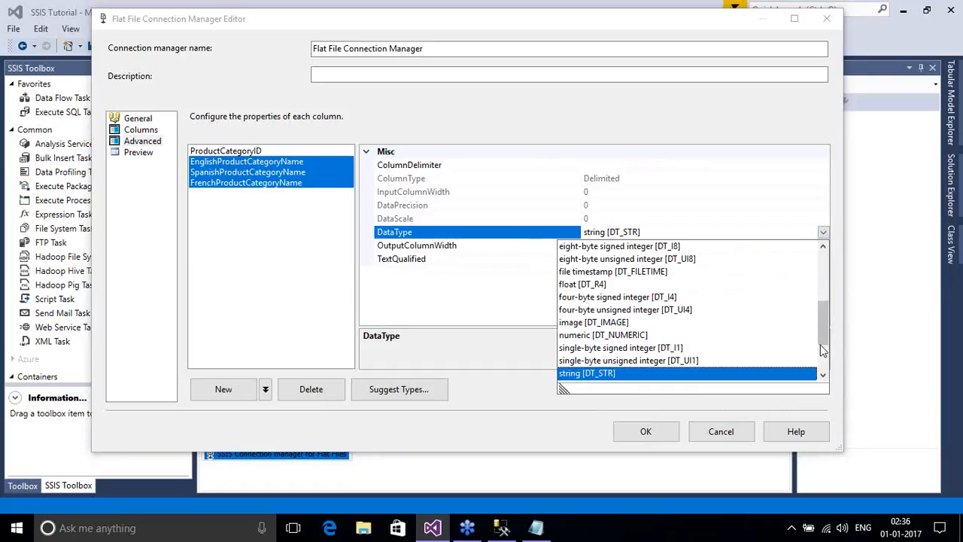
left_click_drag(822, 331, 822, 353)
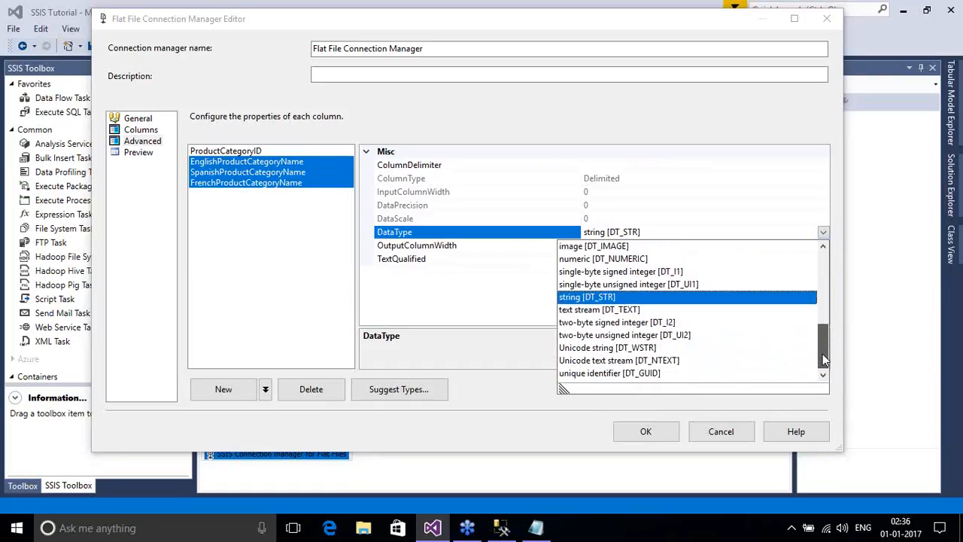
left_click(634, 348)
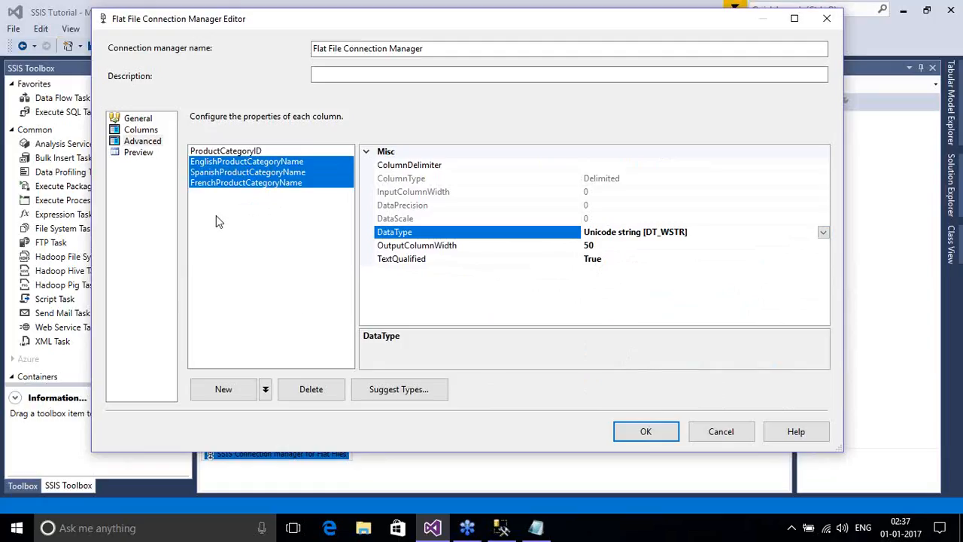
Preview the parsed rows of the flat file and save the flat file connection manager
left_click(140, 152)
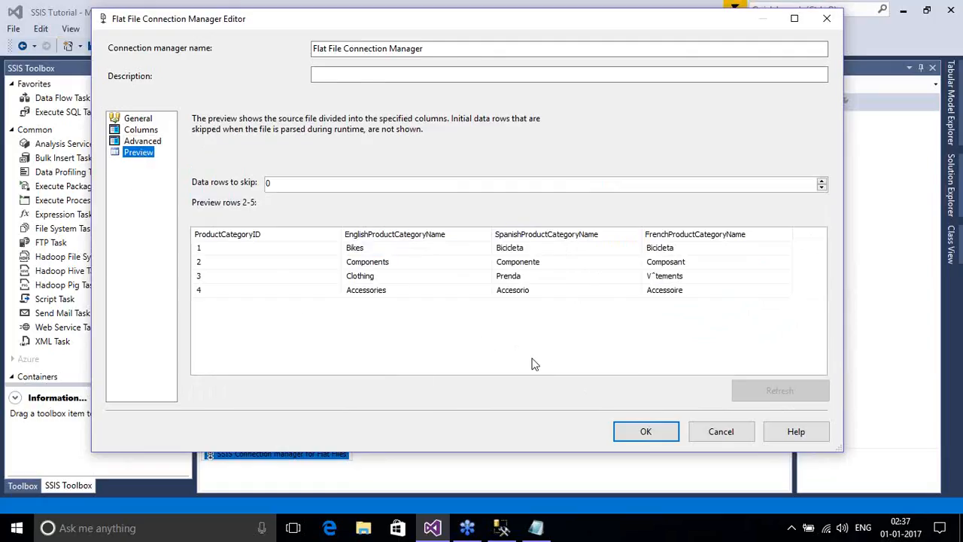
left_click(660, 434)
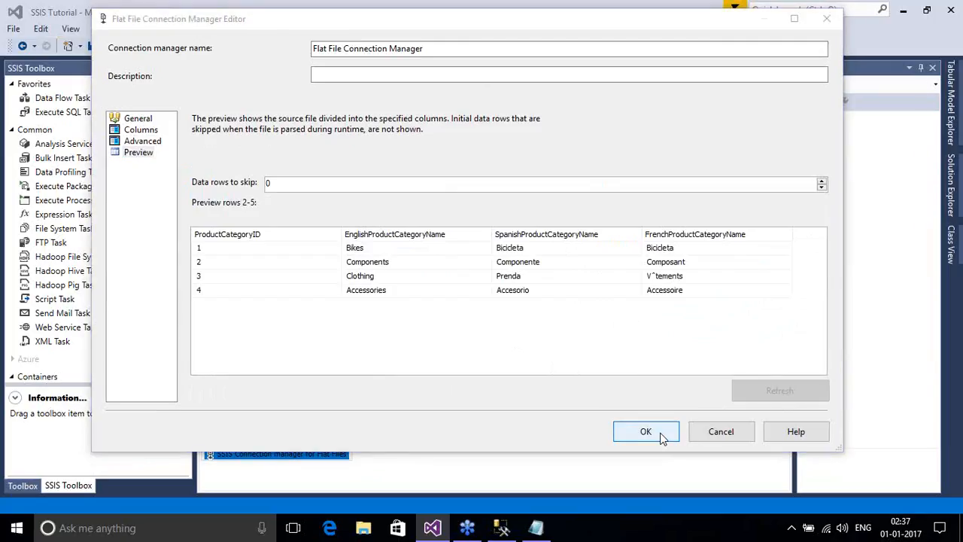
left_click(524, 351)
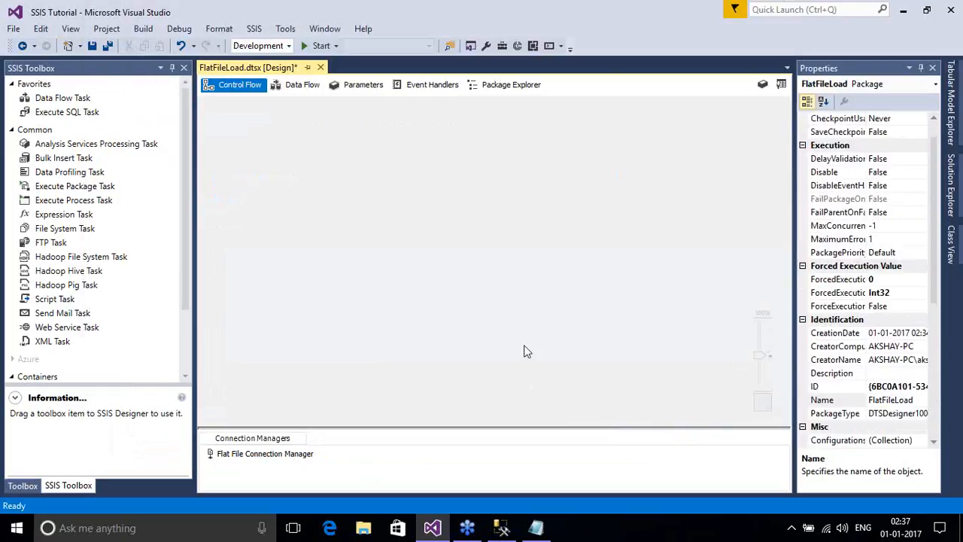
Start a new OLE DB connection, enter the local server name and select TrainingDatabase as its database
right_click(418, 468)
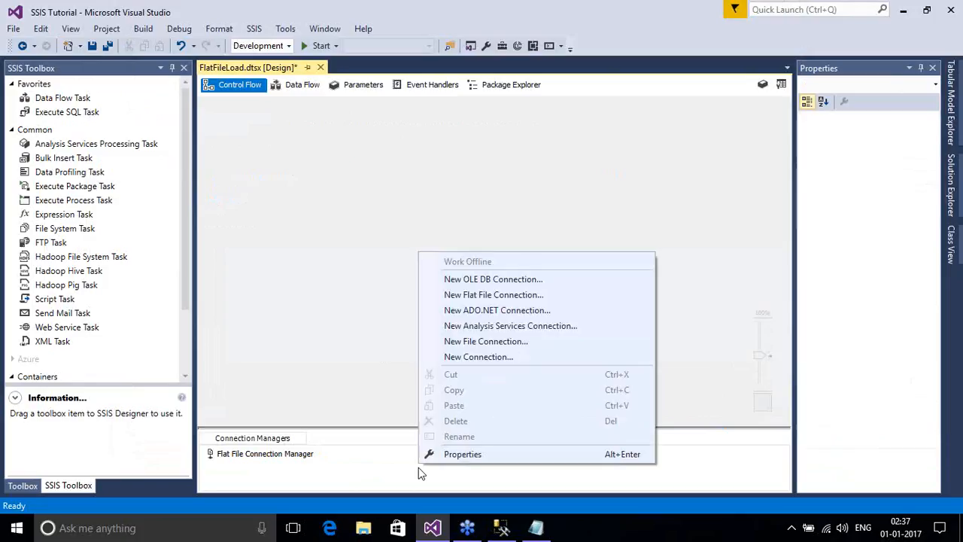
left_click(504, 283)
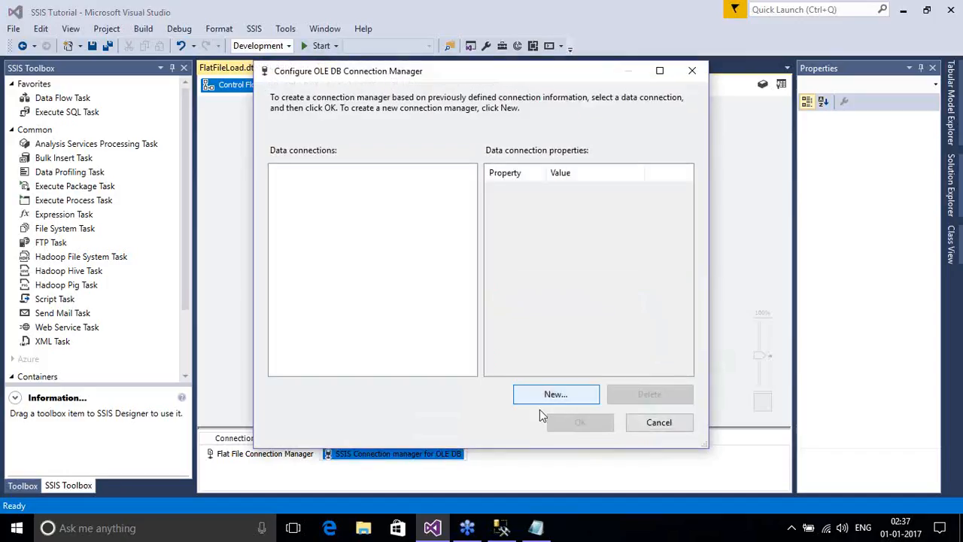
left_click(555, 400)
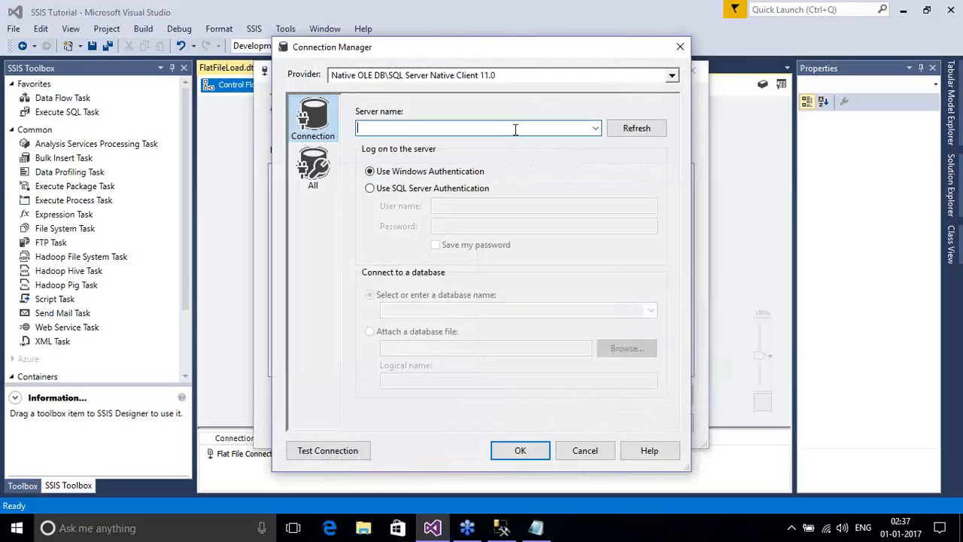
type("AKSHAY")
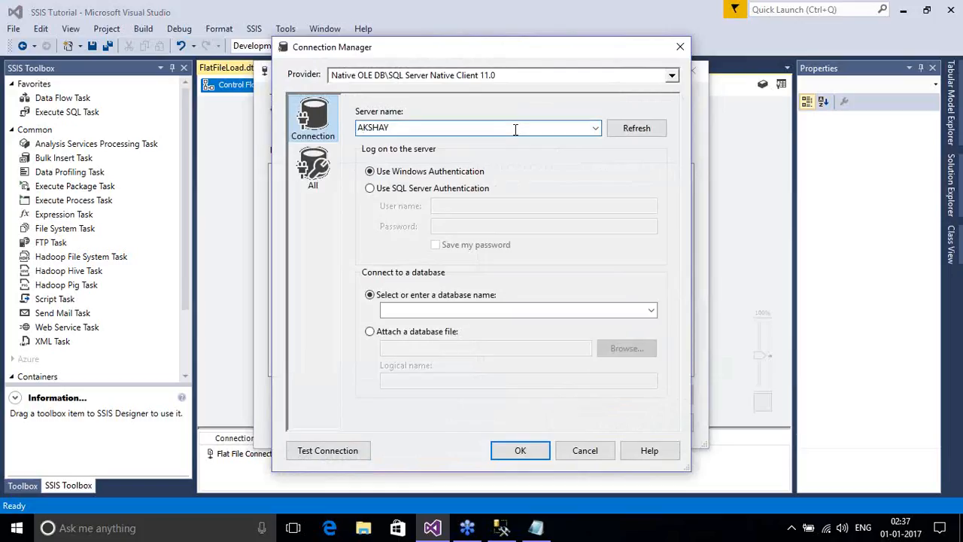
type("_PC")
key("BackSpace")
key("BackSpace")
key("BackSpace")
type("-pC")
left_click(653, 310)
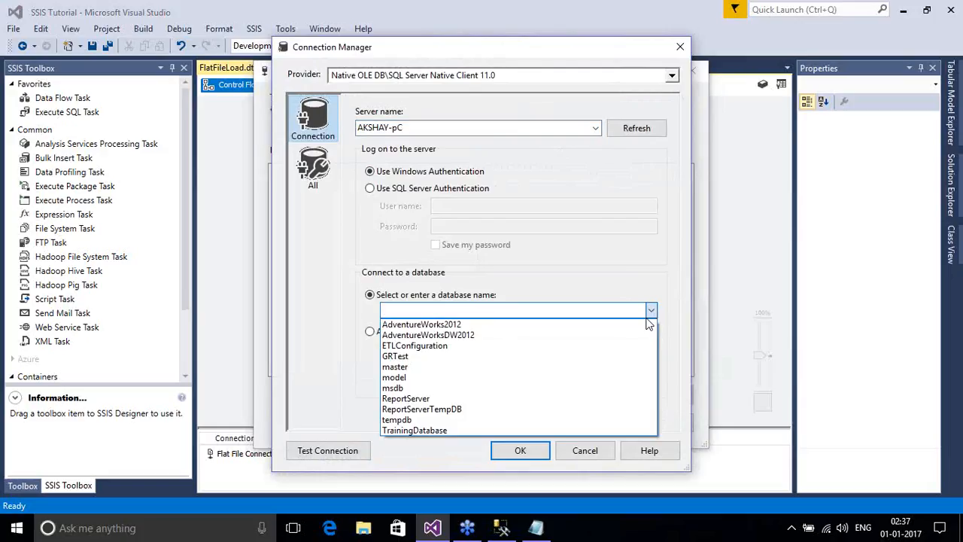
left_click(456, 429)
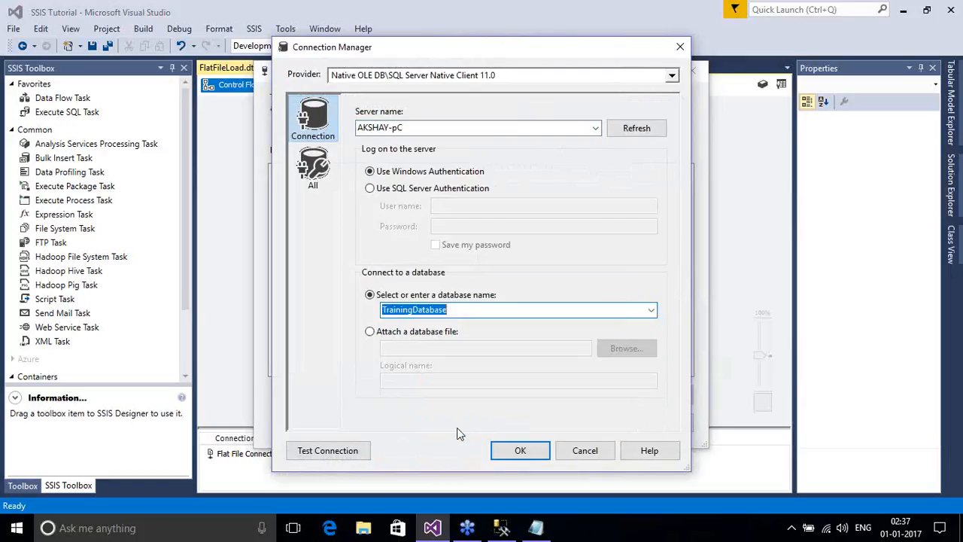
Test the TrainingDatabase connection and add it to the package's connection managers
left_click(328, 456)
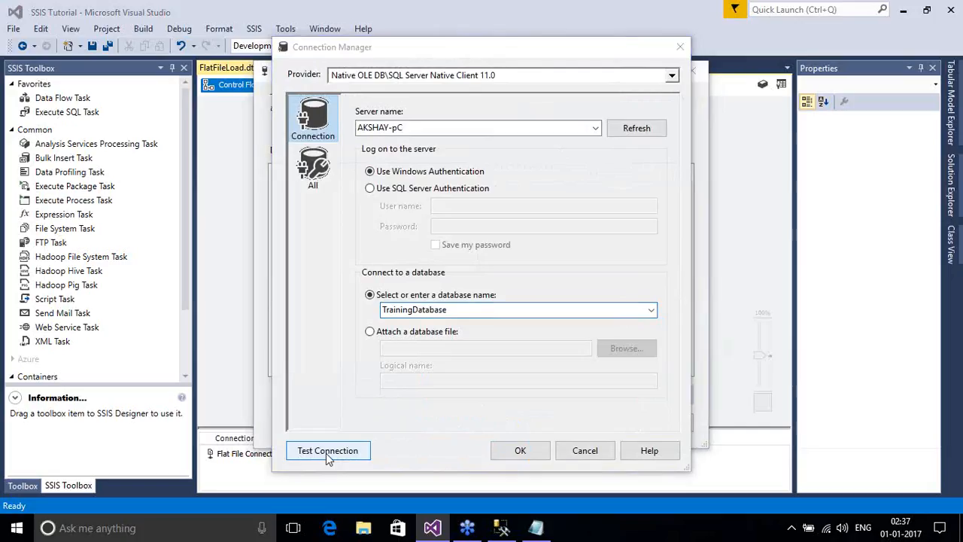
left_click(675, 281)
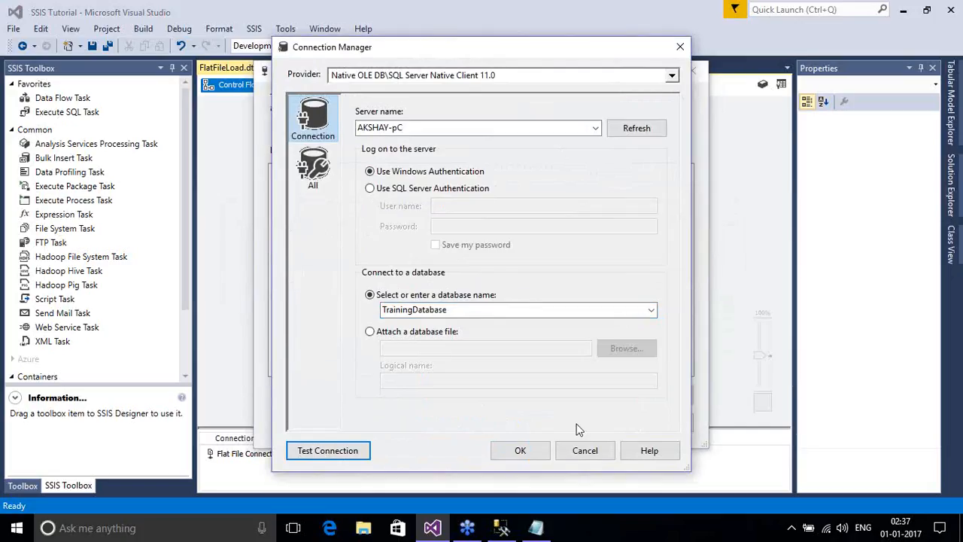
left_click(528, 450)
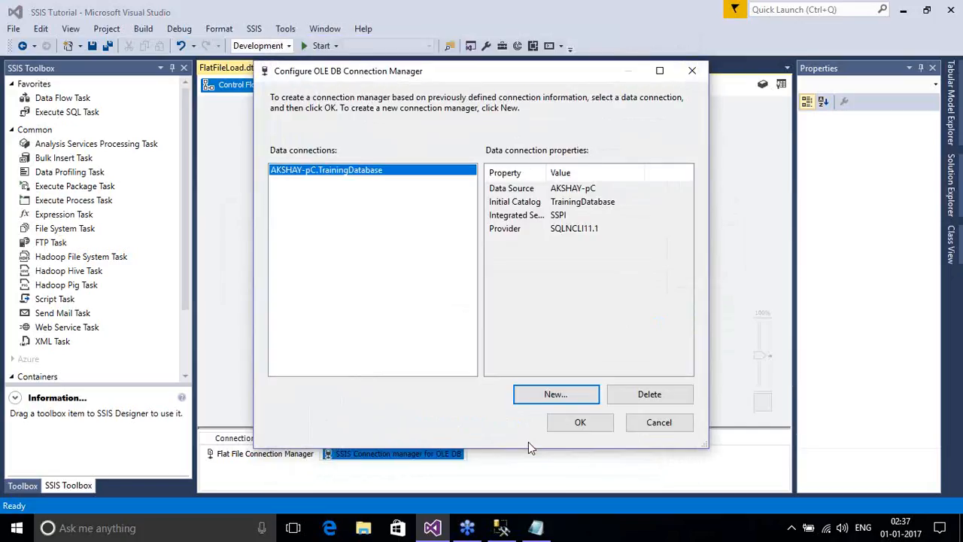
left_click(575, 425)
left_click(510, 340)
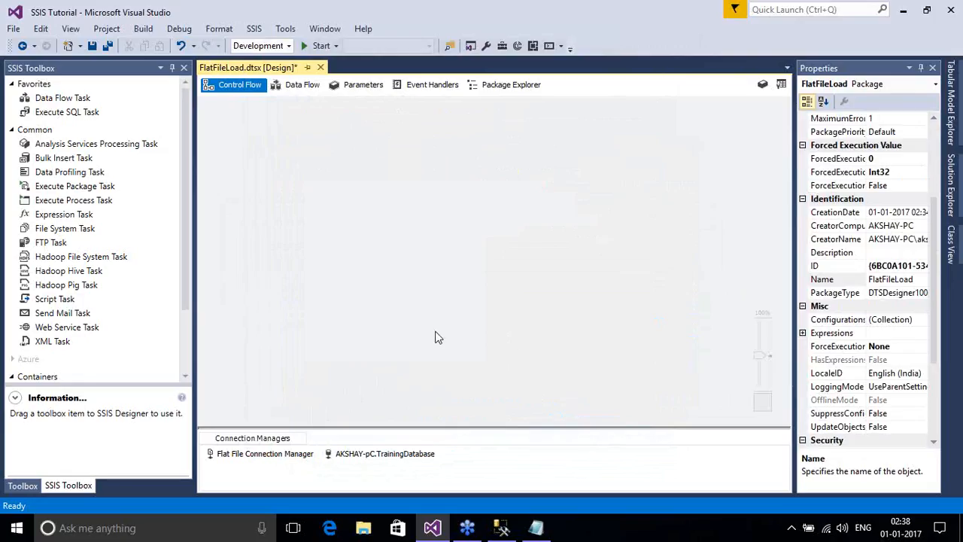
Add a Data Flow Task to the control flow and place a Flat File Source in its data flow
left_click_drag(67, 100, 351, 168)
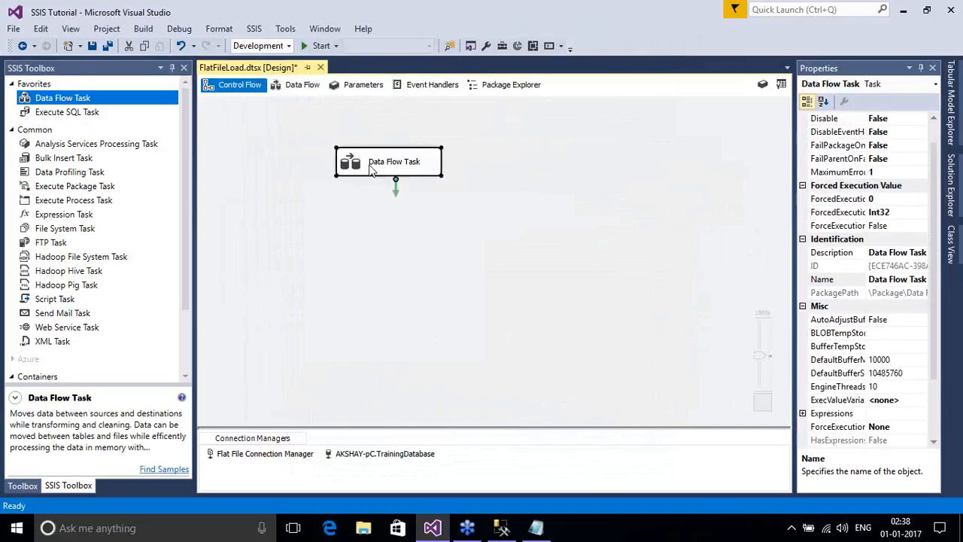
double_click(365, 165)
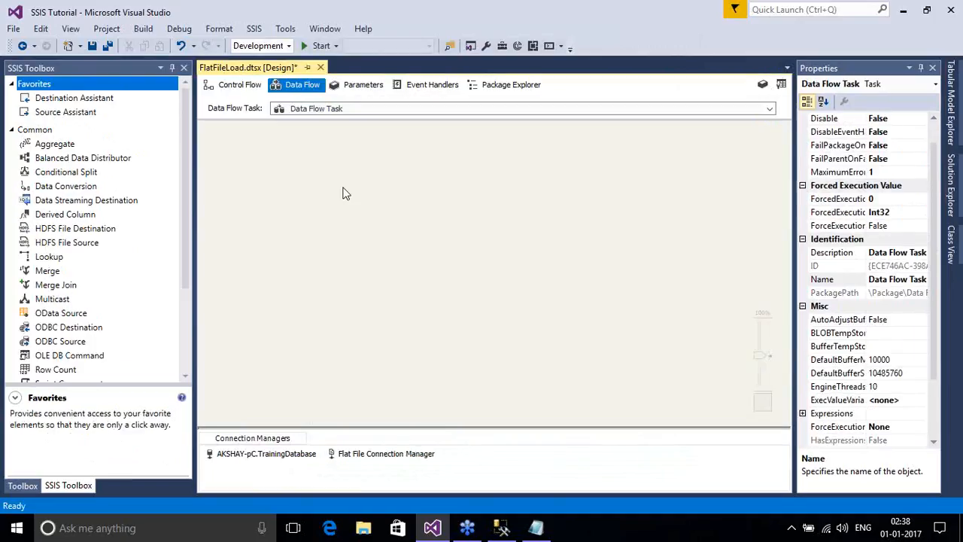
left_click_drag(182, 165, 182, 258)
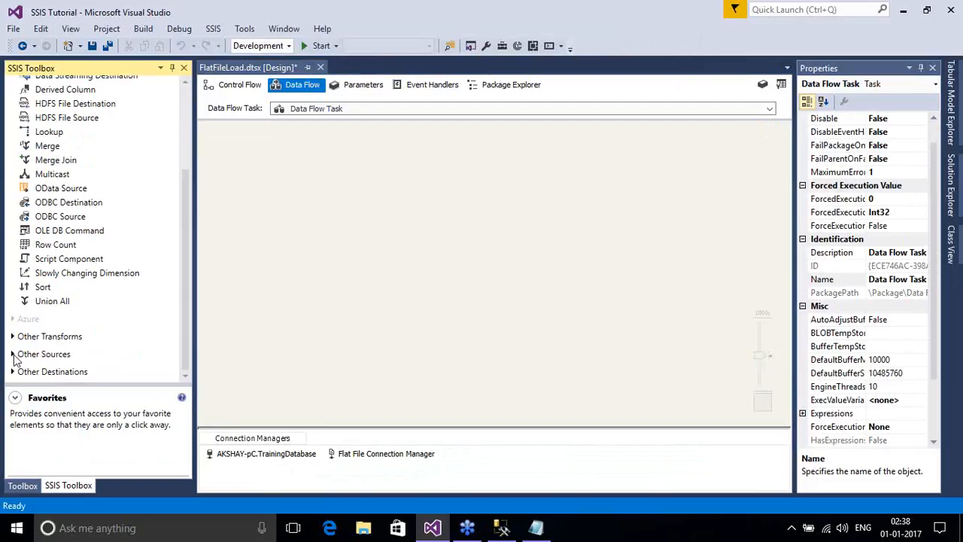
scroll(14, 359, "up", 3)
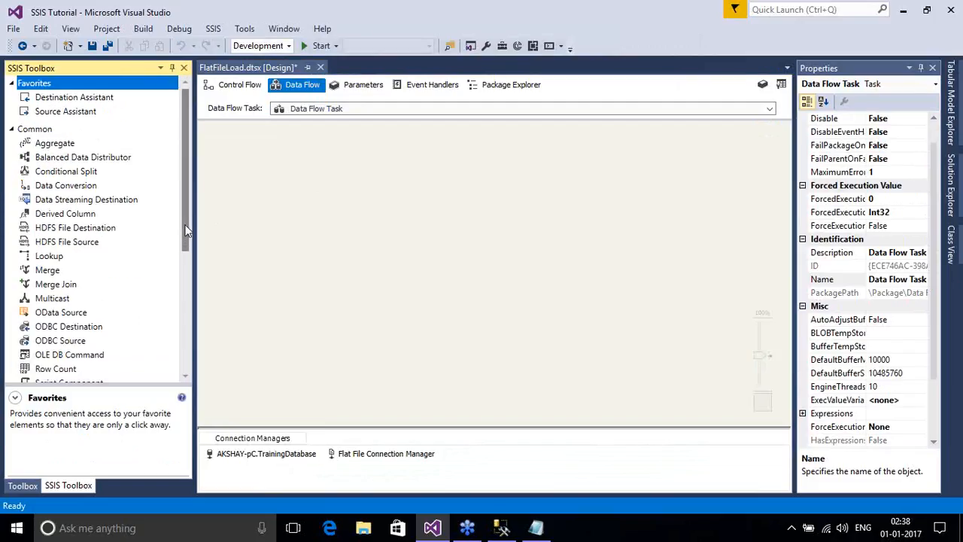
left_click_drag(183, 228, 187, 380)
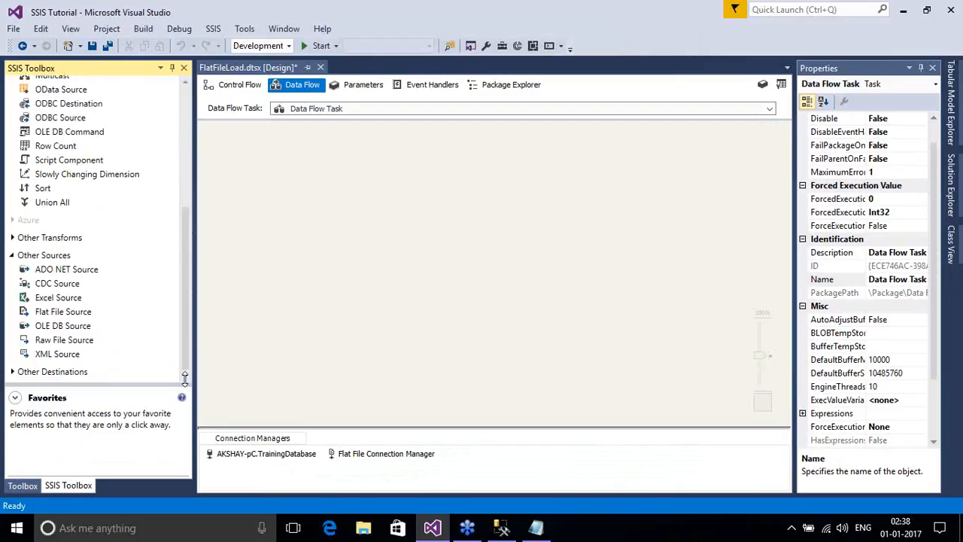
left_click_drag(64, 314, 301, 148)
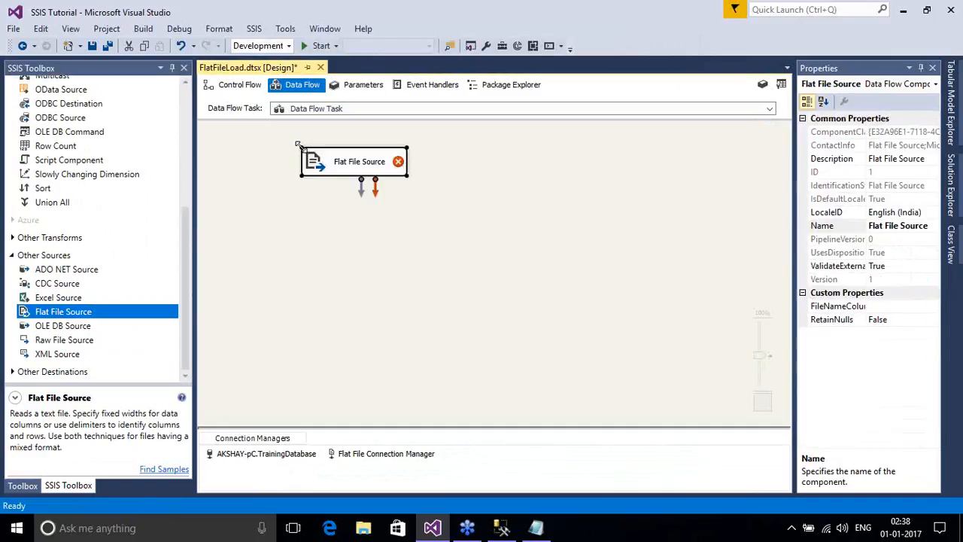
Configure the Flat File Source to use Flat File Connection Manager with all of its columns as output
double_click(335, 173)
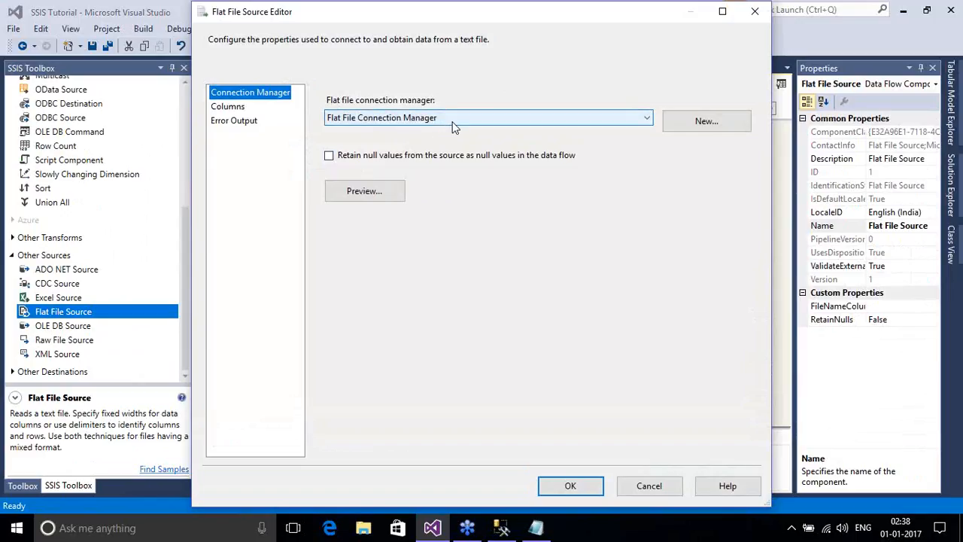
left_click(238, 110)
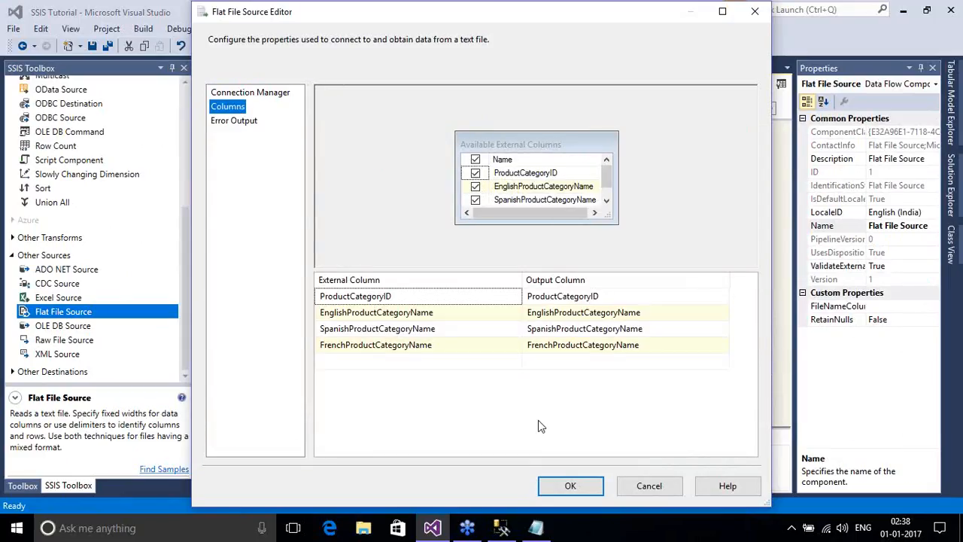
left_click(591, 493)
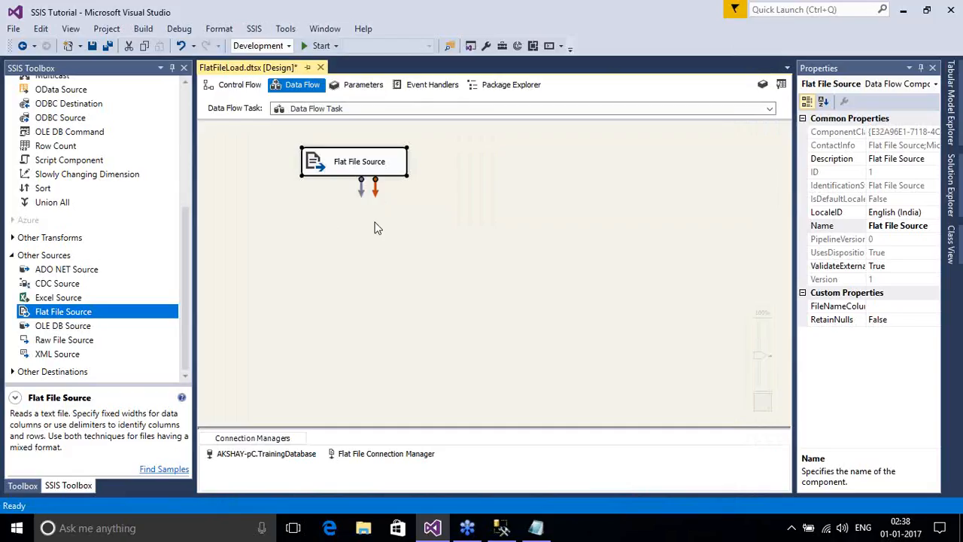
Add an OLE DB Destination below the Flat File Source in the data flow
left_click(182, 225)
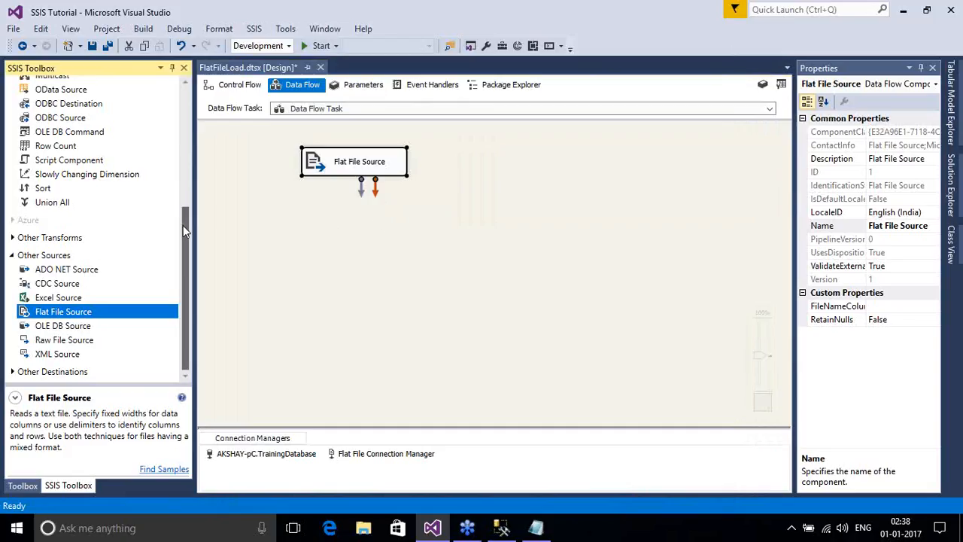
left_click(12, 372)
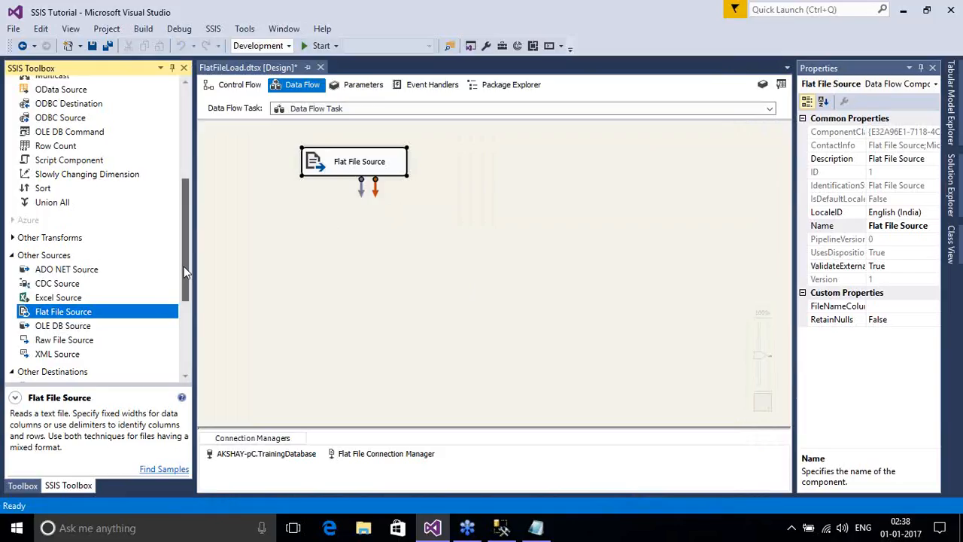
left_click_drag(184, 267, 184, 345)
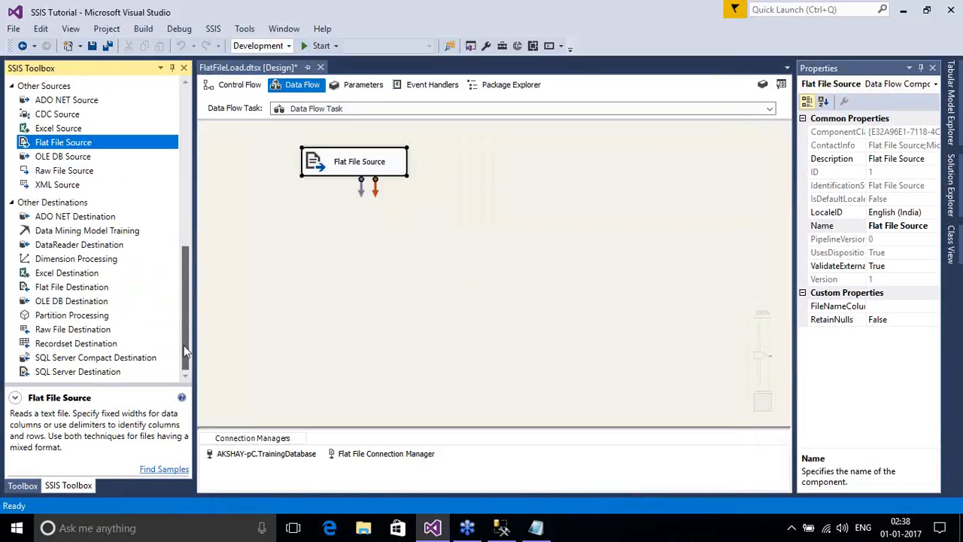
left_click(73, 300)
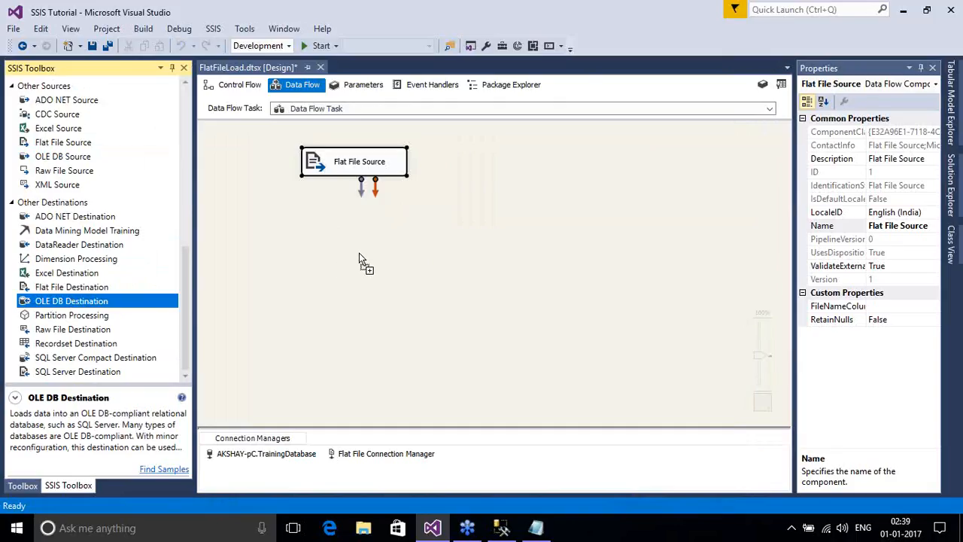
left_click_drag(359, 253, 359, 254)
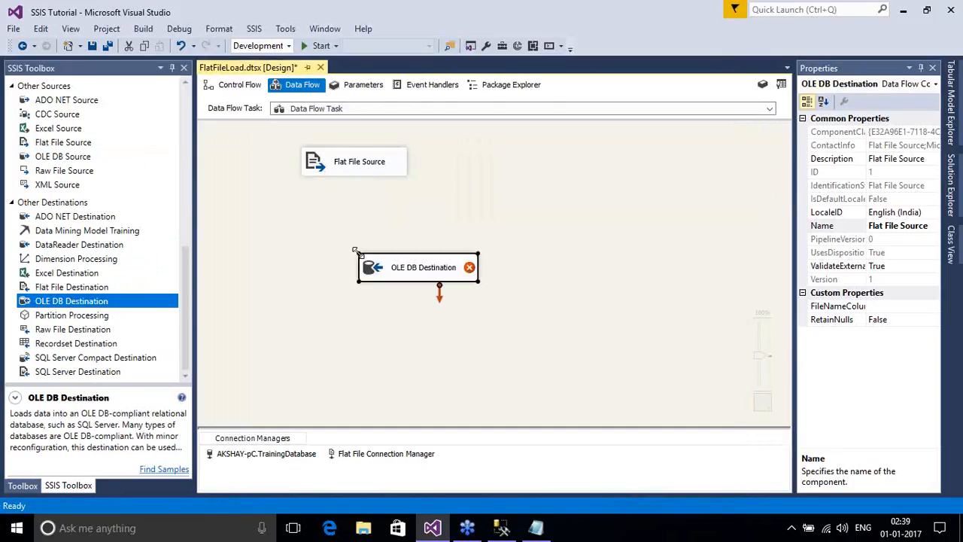
Connect the Flat File Source's data output to the OLE DB Destination and open the destination's editor
left_click(363, 173)
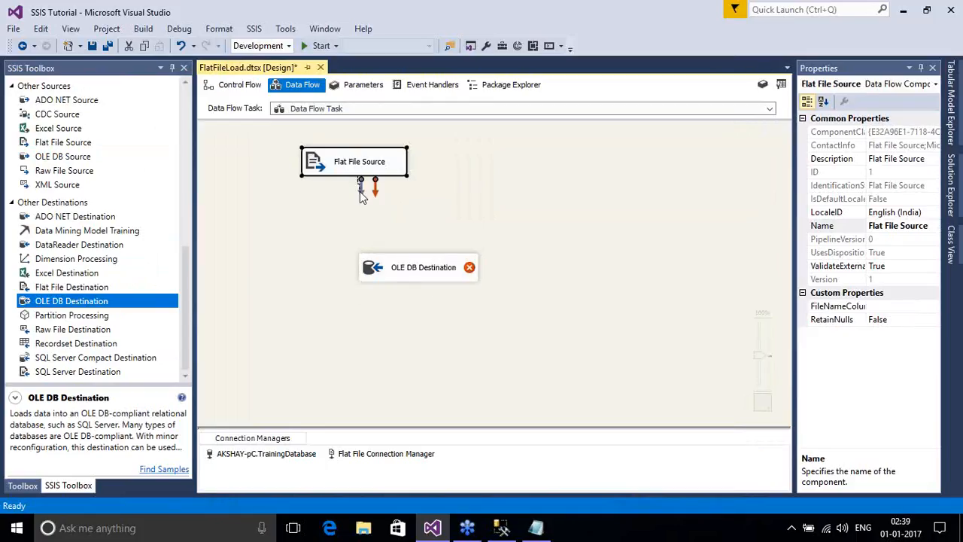
left_click_drag(361, 194, 421, 271)
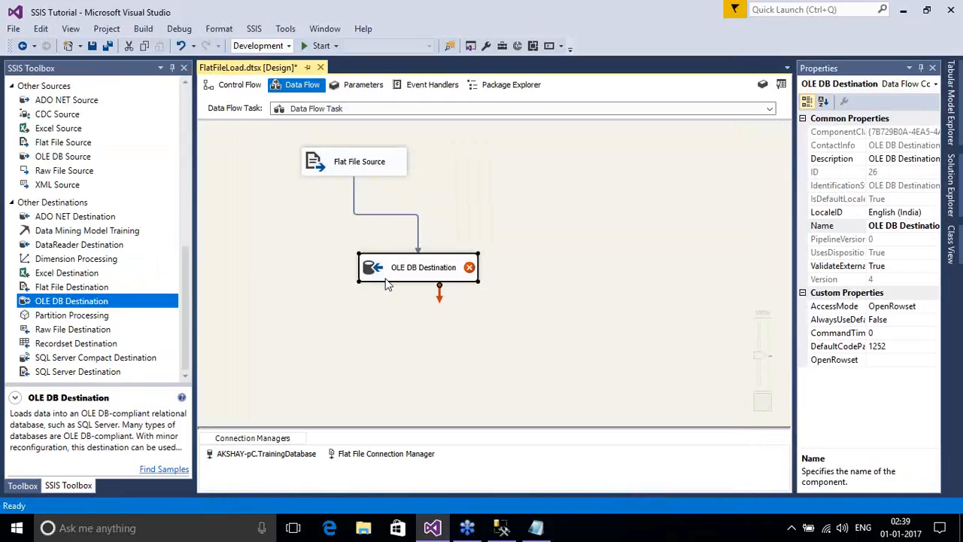
mouse_move(386, 283)
double_click(385, 276)
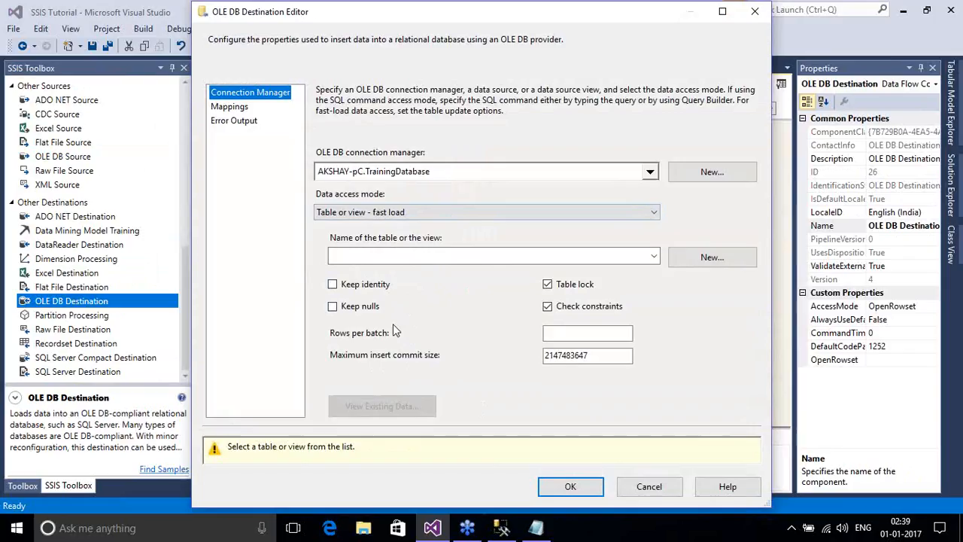
Set the destination table to [dbo].[DimProductCategory] with ProductCategoryID mapped to ProductCategoryAlternateKey, and save the package
left_click(654, 257)
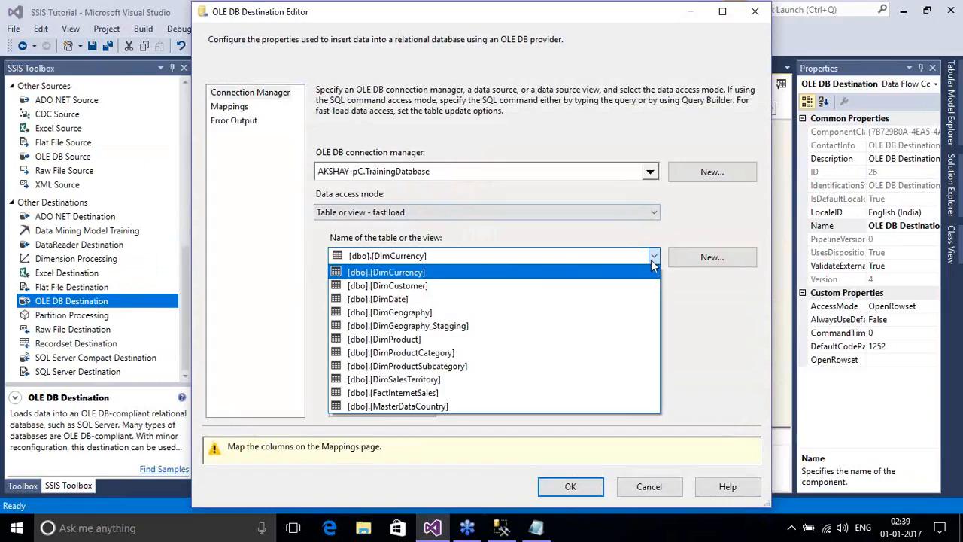
left_click(494, 349)
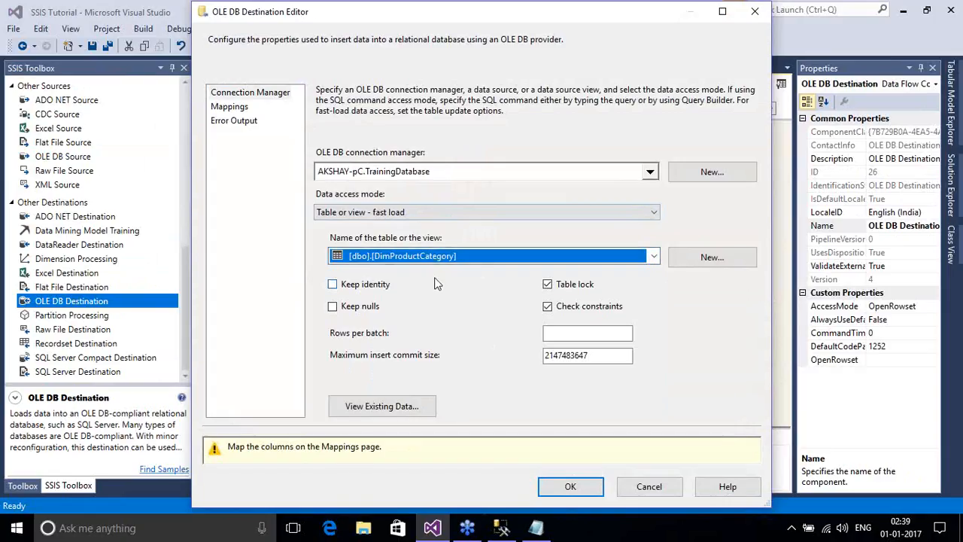
left_click(230, 107)
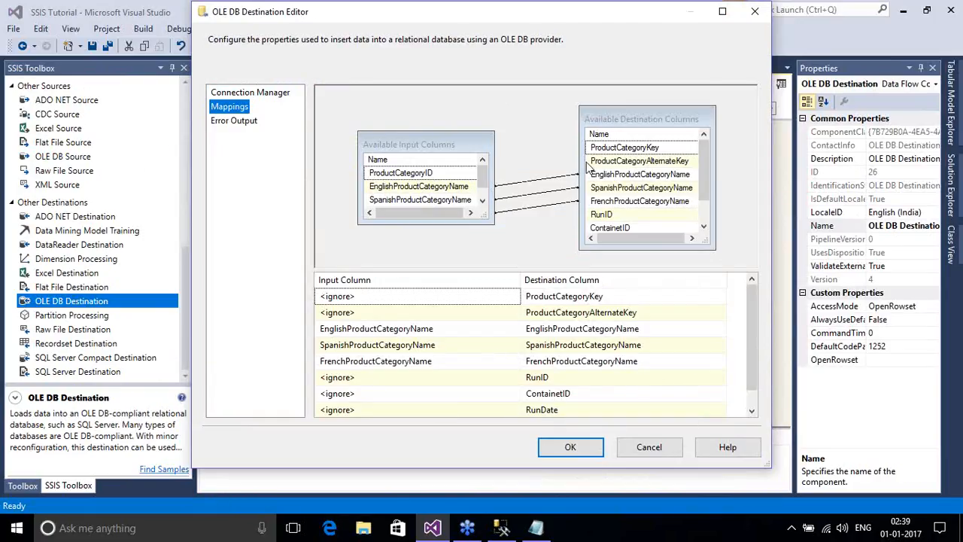
left_click(514, 313)
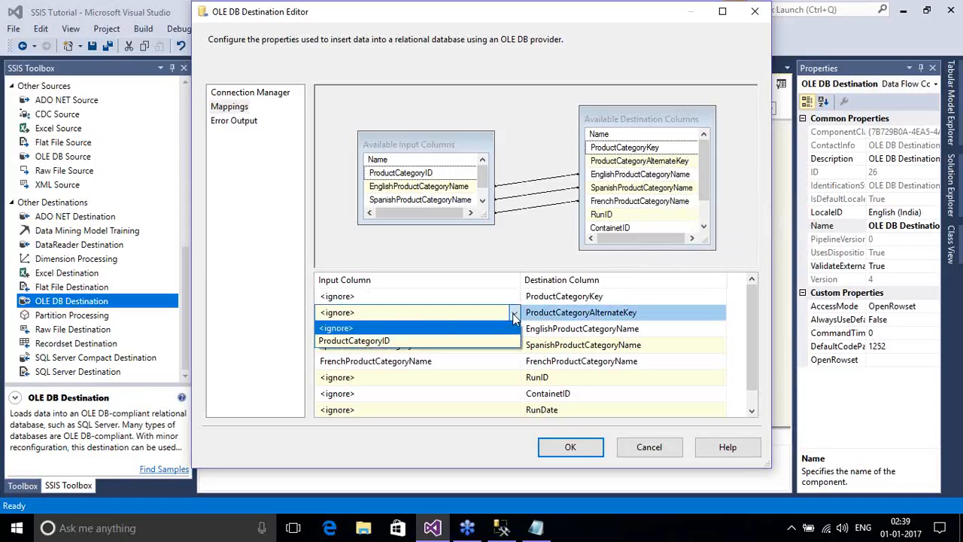
left_click(467, 341)
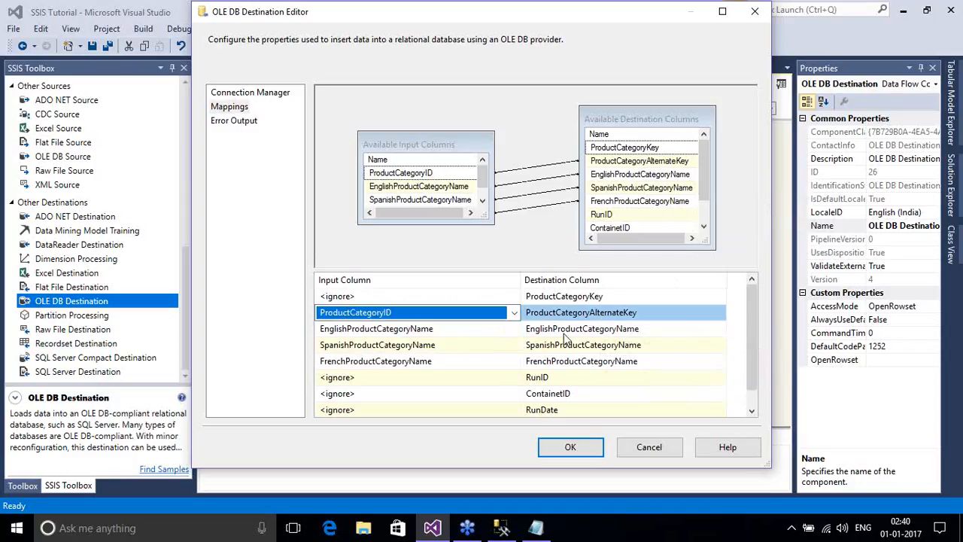
left_click(558, 447)
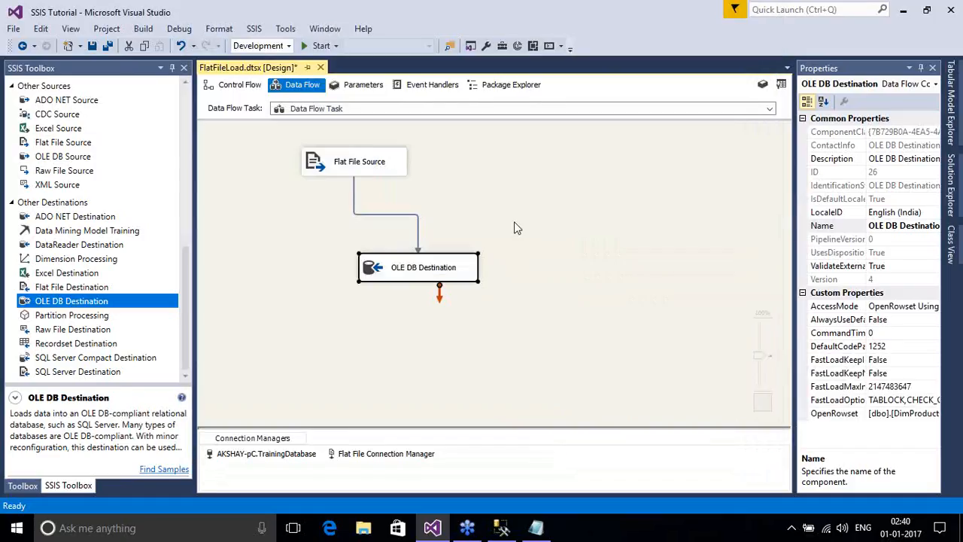
left_click(556, 229)
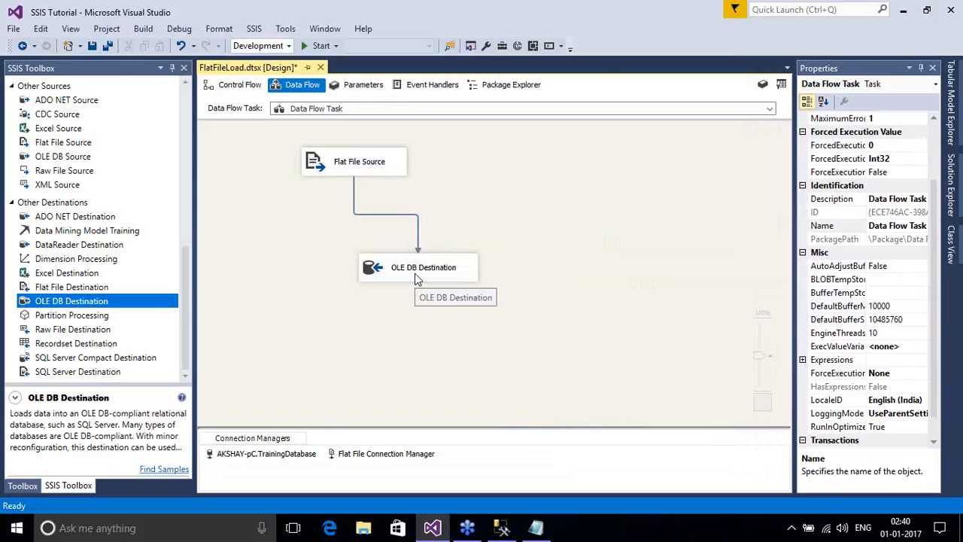
left_click(92, 45)
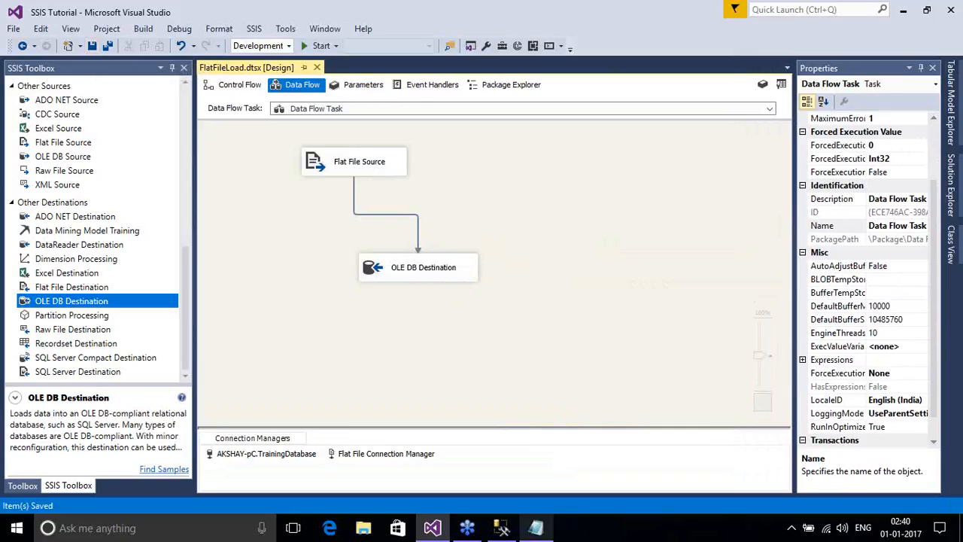
Switch to SQL Server Management Studio, bring up the DimProductCategory SELECT query and auto-hide Object Explorer
left_click(501, 527)
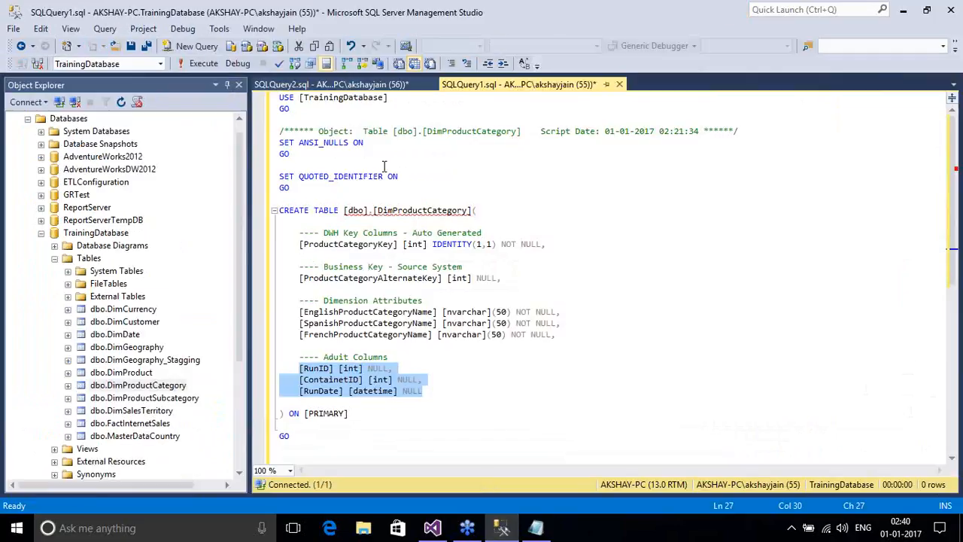
left_click(356, 84)
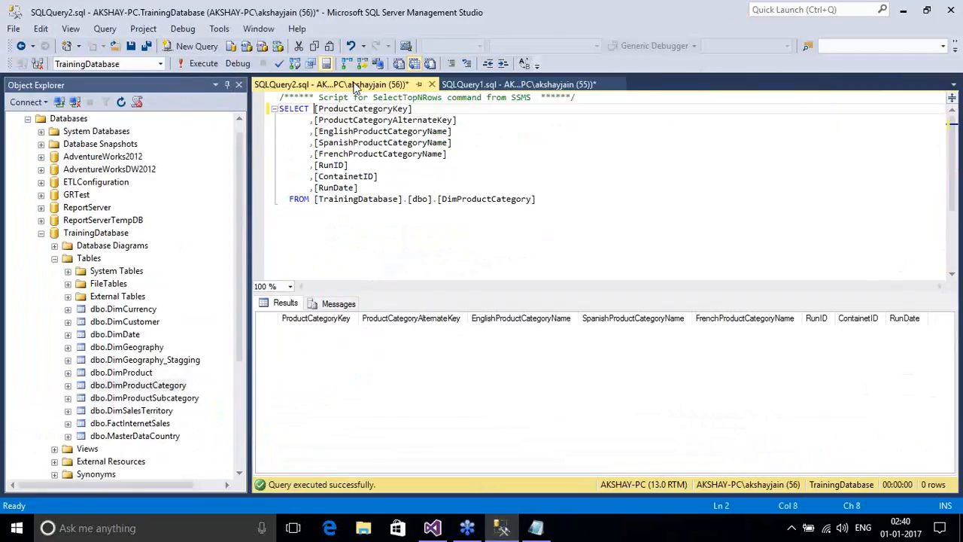
left_click(531, 248)
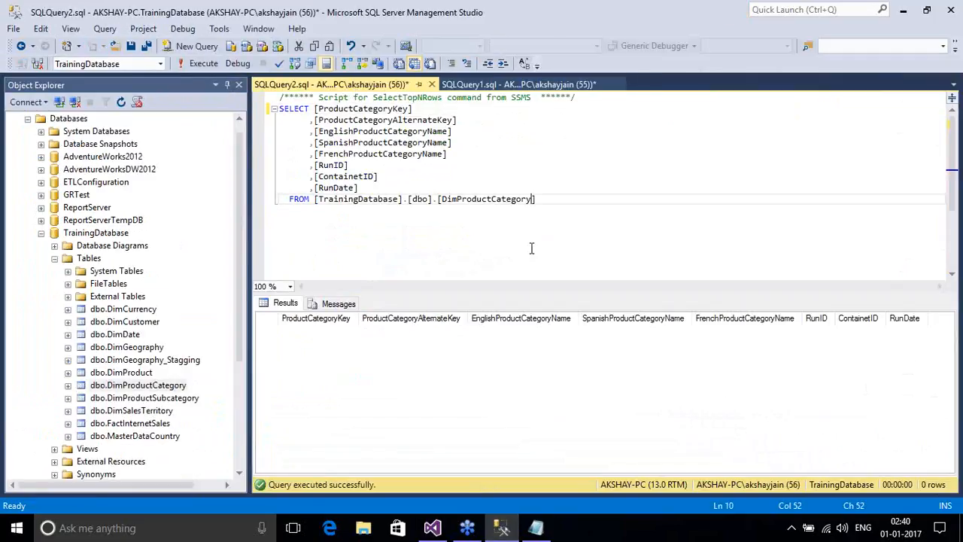
left_click(220, 85)
left_click(256, 147)
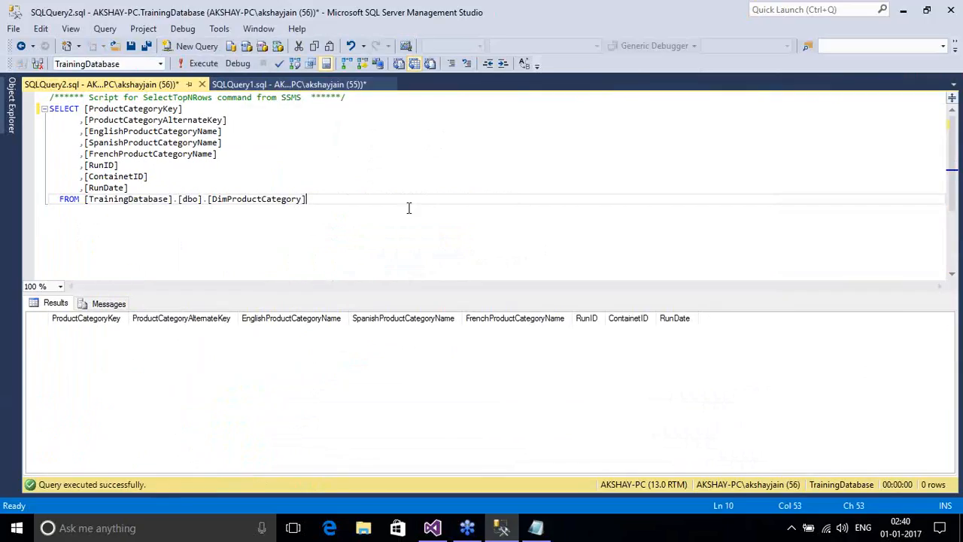
Switch back to Visual Studio, execute the FlatFileLoad.dtsx package and stop debugging once the run completes
left_click(432, 528)
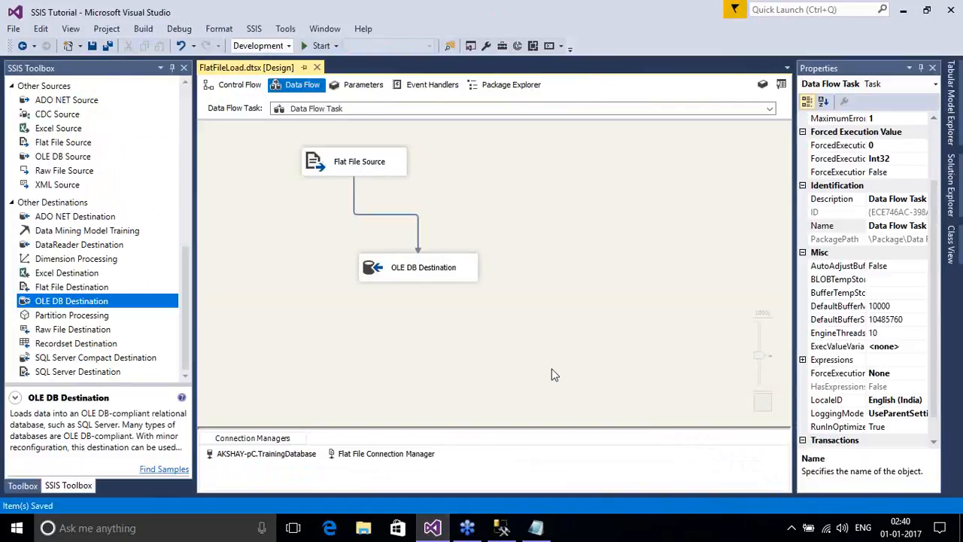
left_click(952, 194)
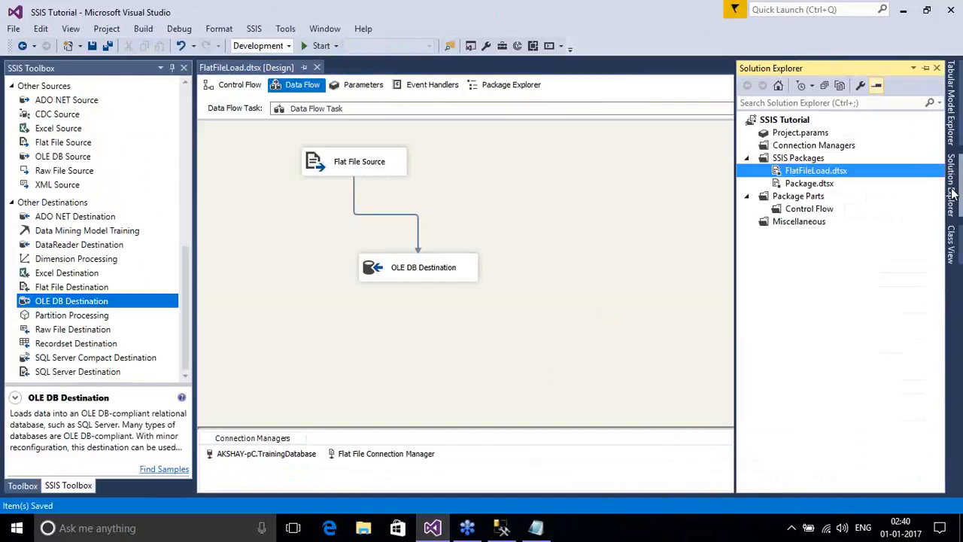
right_click(784, 177)
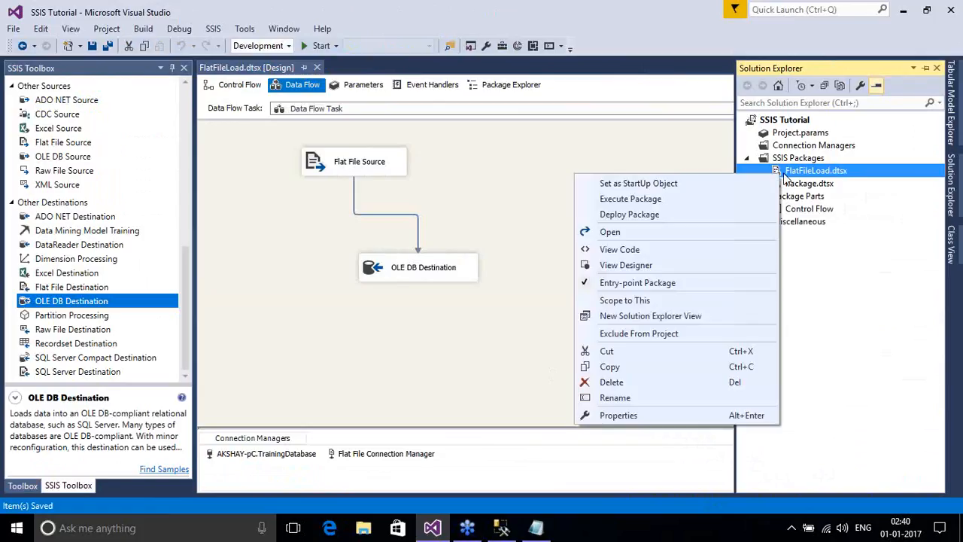
left_click(649, 199)
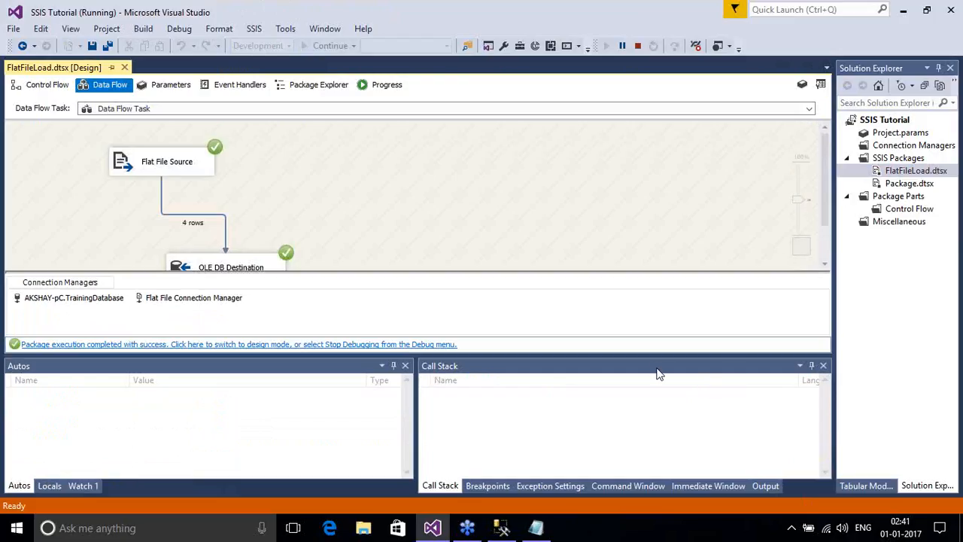
left_click_drag(651, 357, 640, 415)
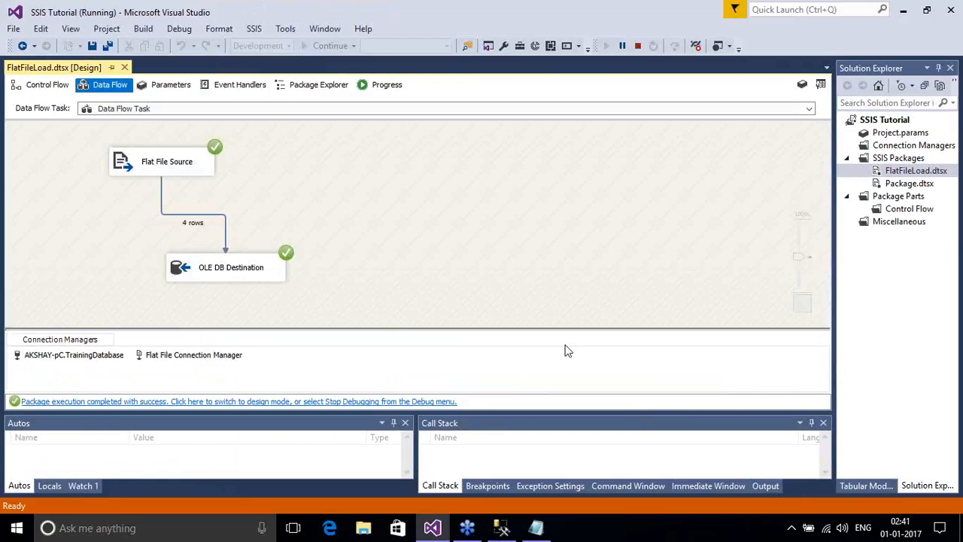
left_click(638, 46)
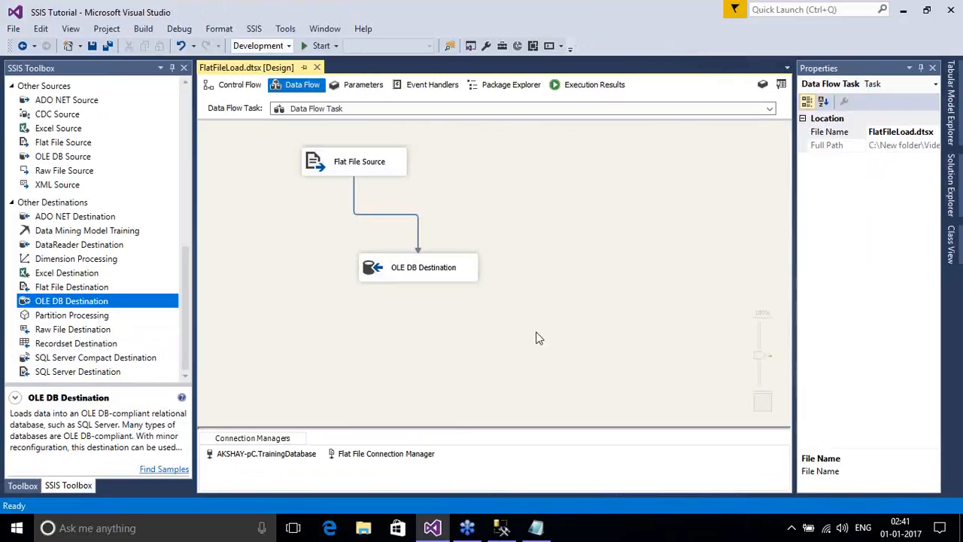
Switch to SQL Server Management Studio and rerun the SELECT query on DimProductCategory to check the loaded rows
left_click(501, 527)
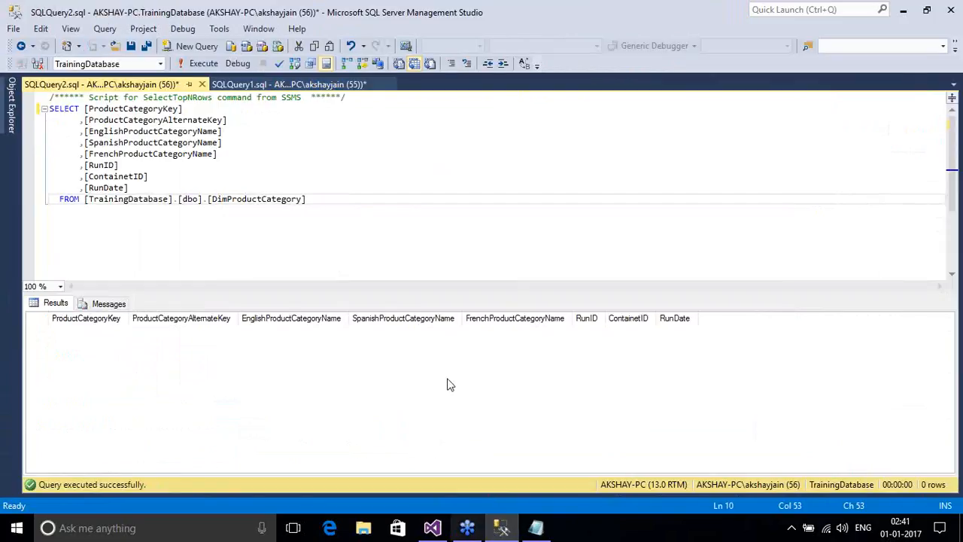
left_click(205, 65)
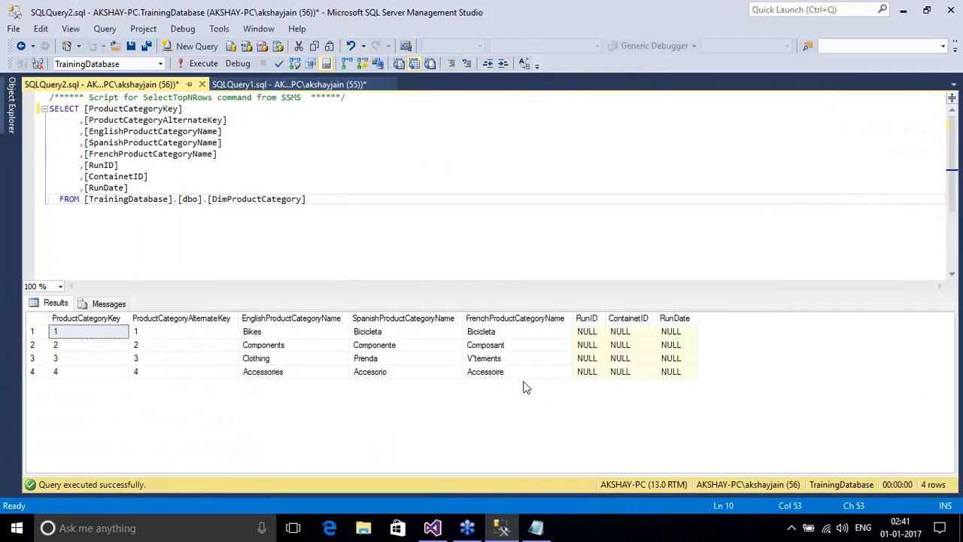